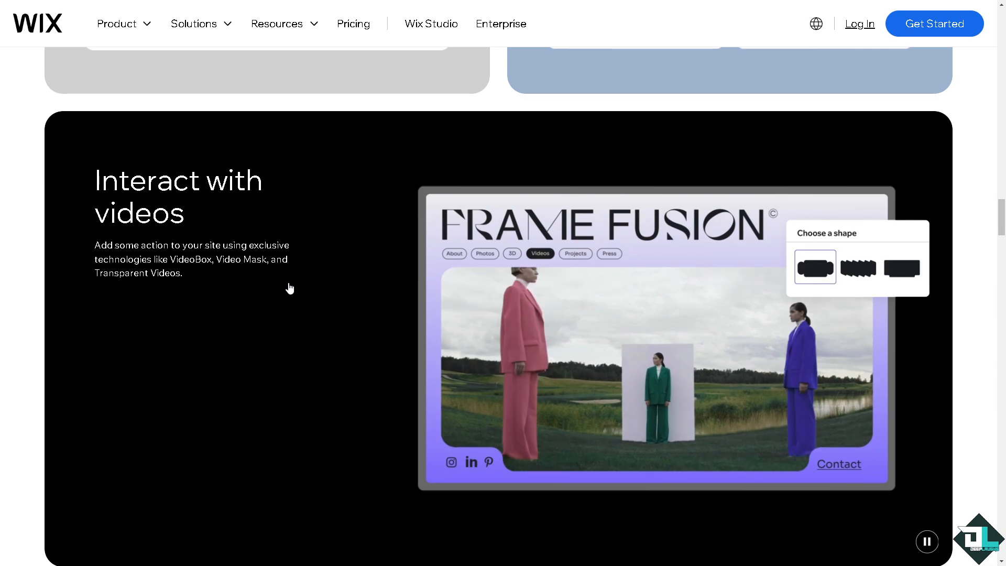
Open the site's dashboard from the Wix editor
click(918, 29)
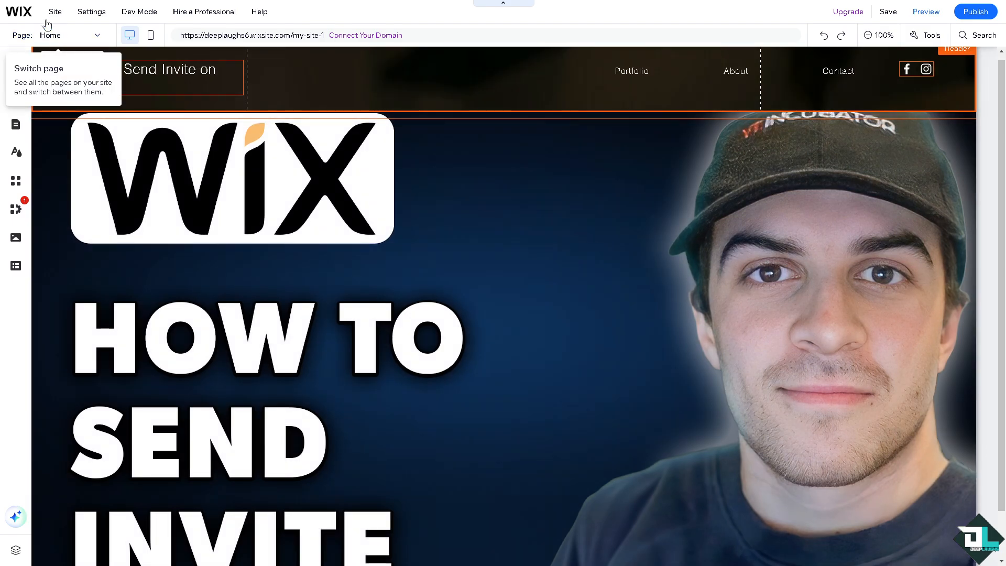
mouse_move(22, 15)
click(39, 47)
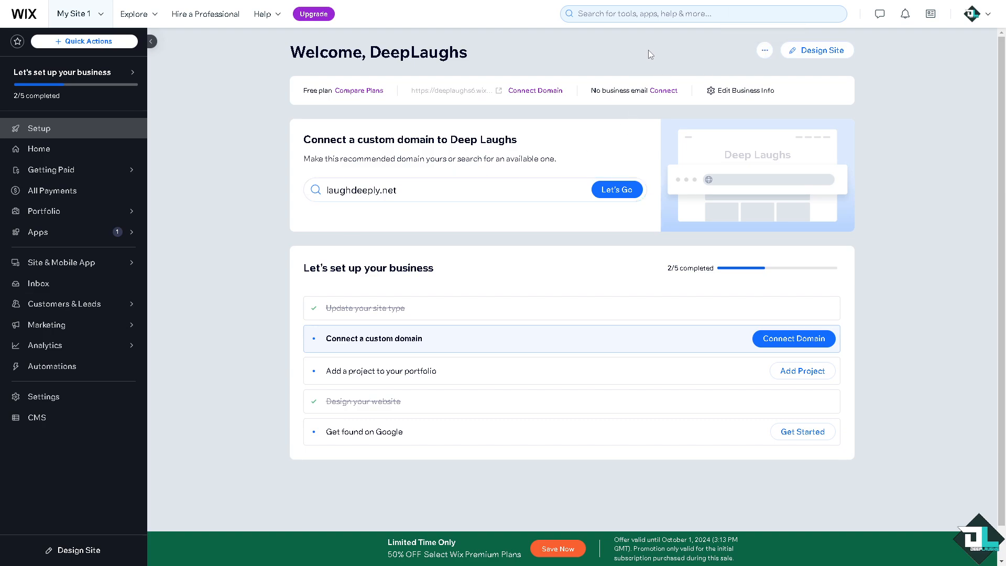
Open the site's Add collaborators page and enter the invitee's e-mail address
click(767, 53)
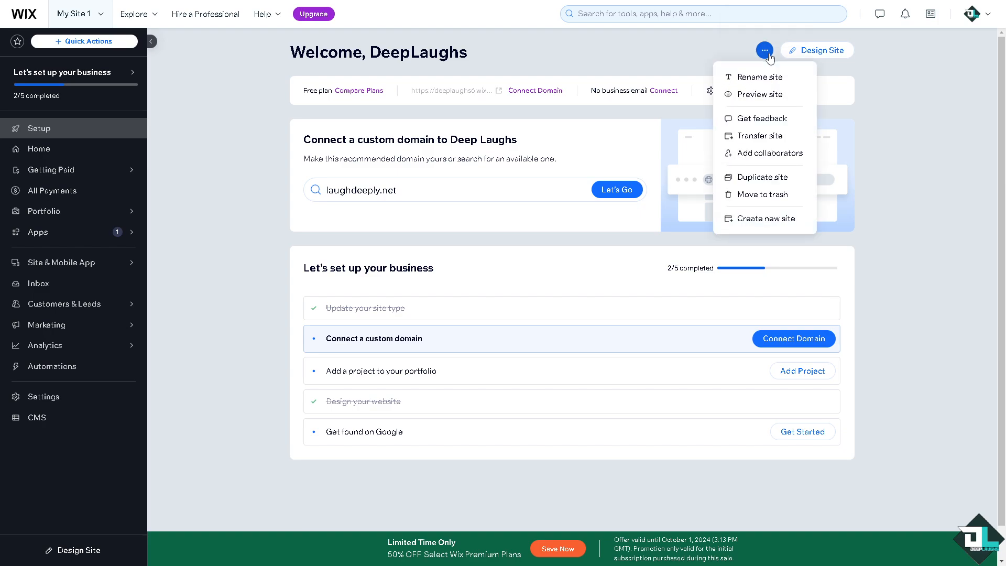
click(769, 153)
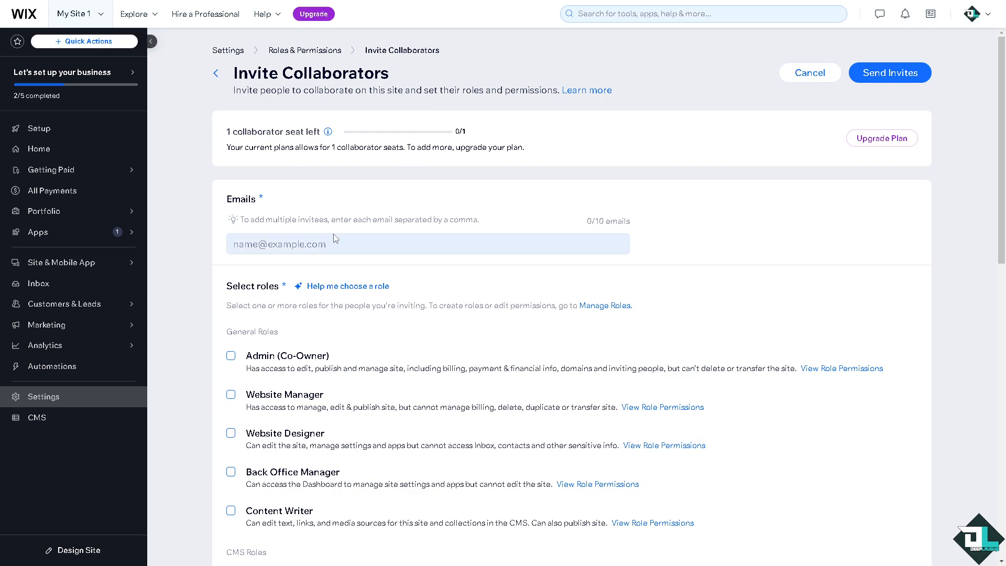
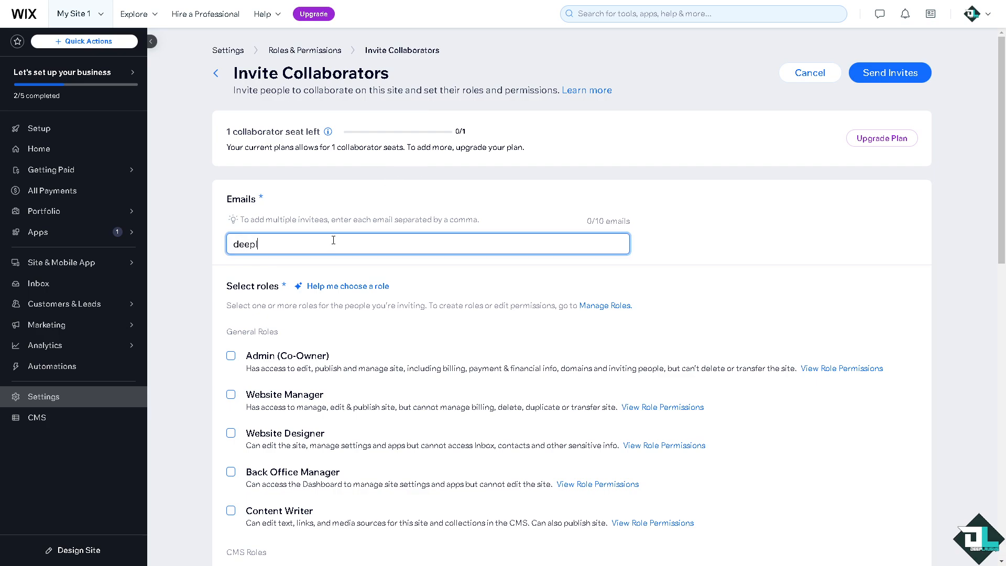
click(323, 275)
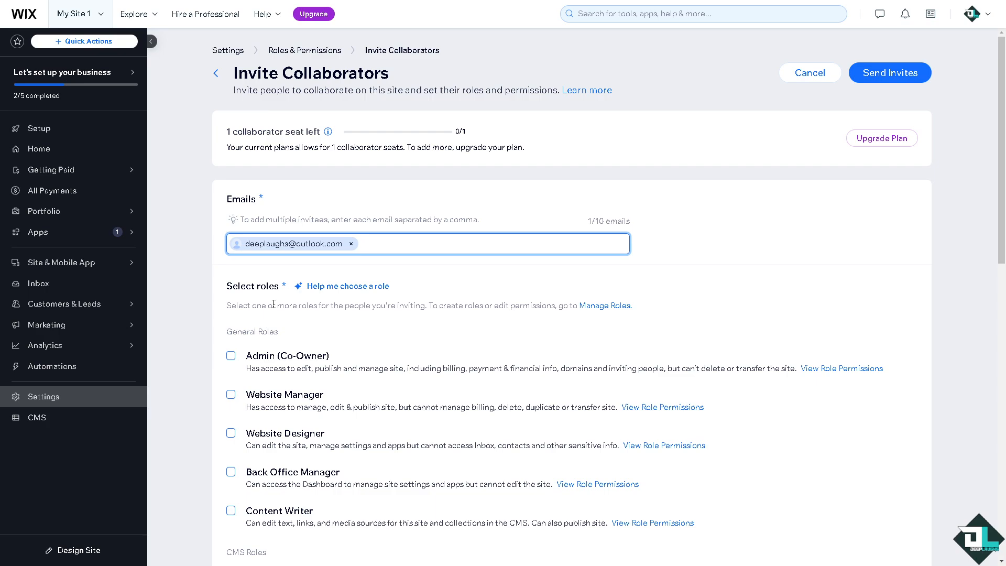
Try selecting the Admin (Co-Owner) role, then clear it
scroll(277, 296, down, 1)
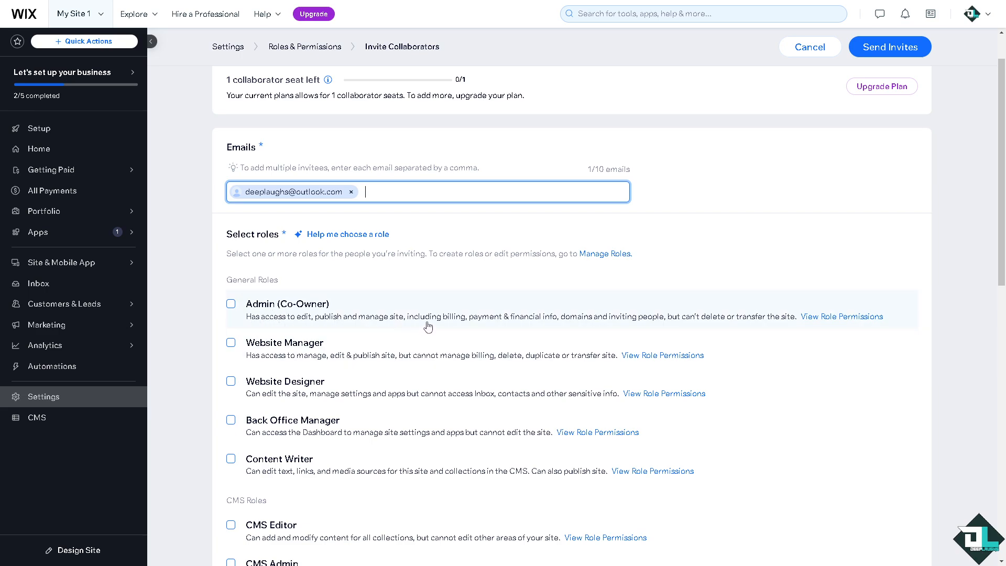
click(229, 307)
click(229, 307)
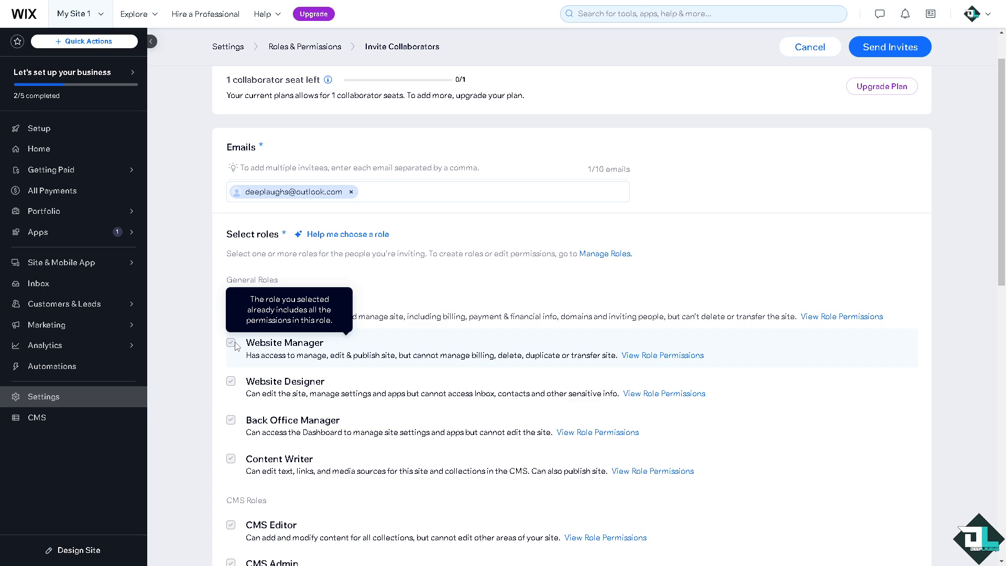
click(230, 304)
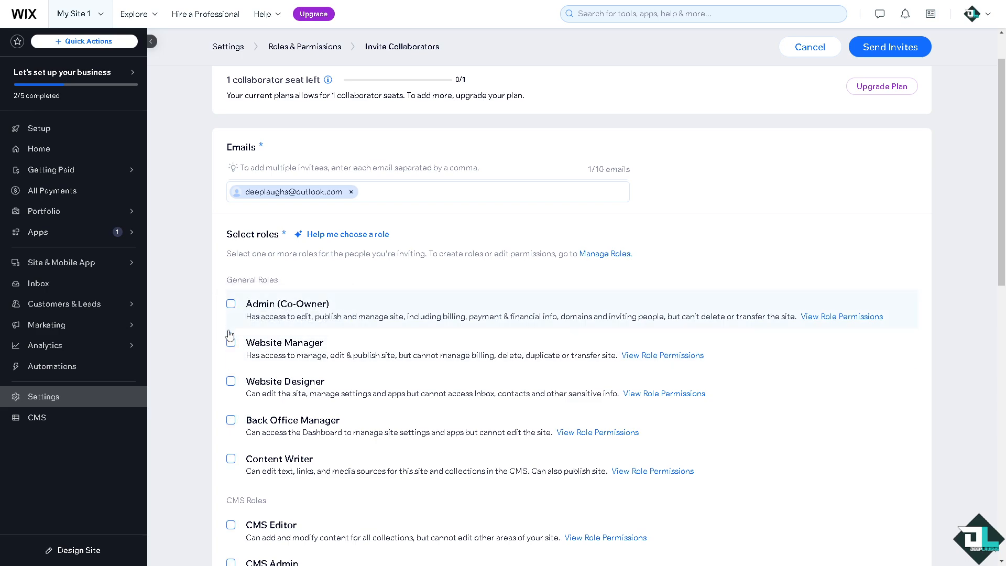
Try selecting the Website Manager role, then clear it
click(231, 343)
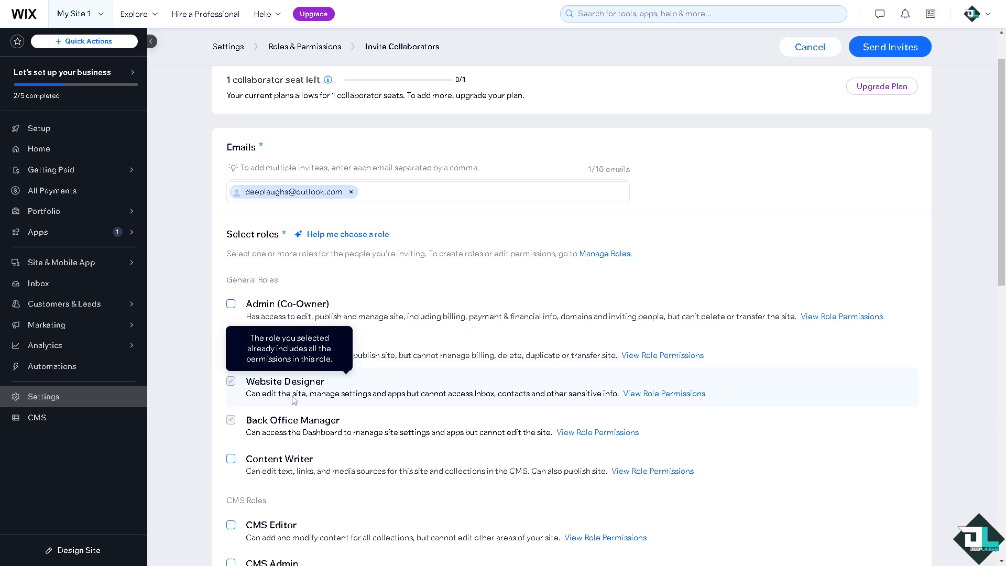
scroll(234, 356, down, 1)
click(232, 293)
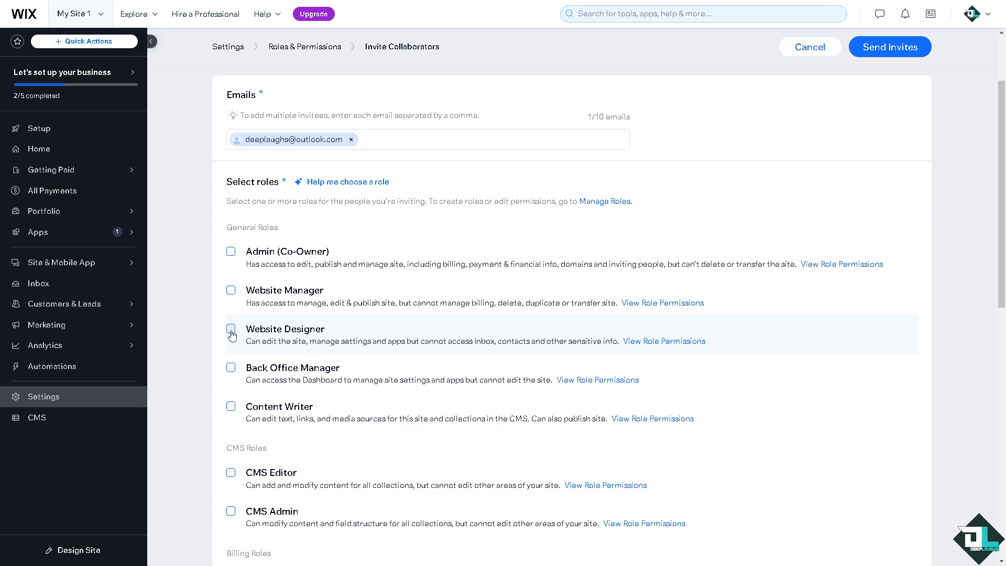
Toggle the Website Designer, Back Office Manager and Content Writer roles on and off
click(231, 329)
click(231, 329)
click(231, 367)
click(231, 367)
click(231, 407)
click(231, 407)
Create a custom role titled SUPERADMIN
scroll(361, 418, down, 3)
scroll(353, 414, down, 2)
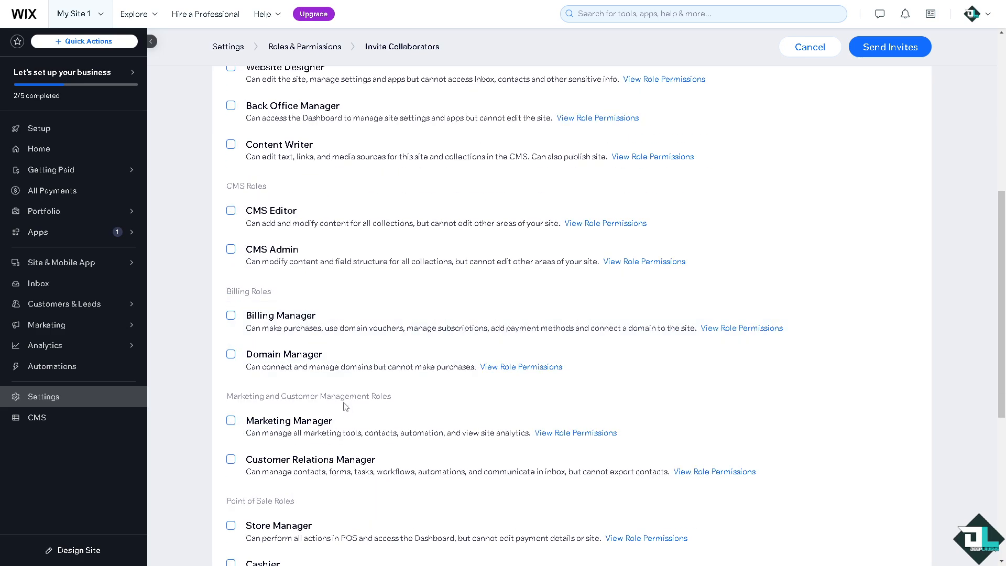
scroll(316, 347, down, 3)
scroll(316, 347, down, 3)
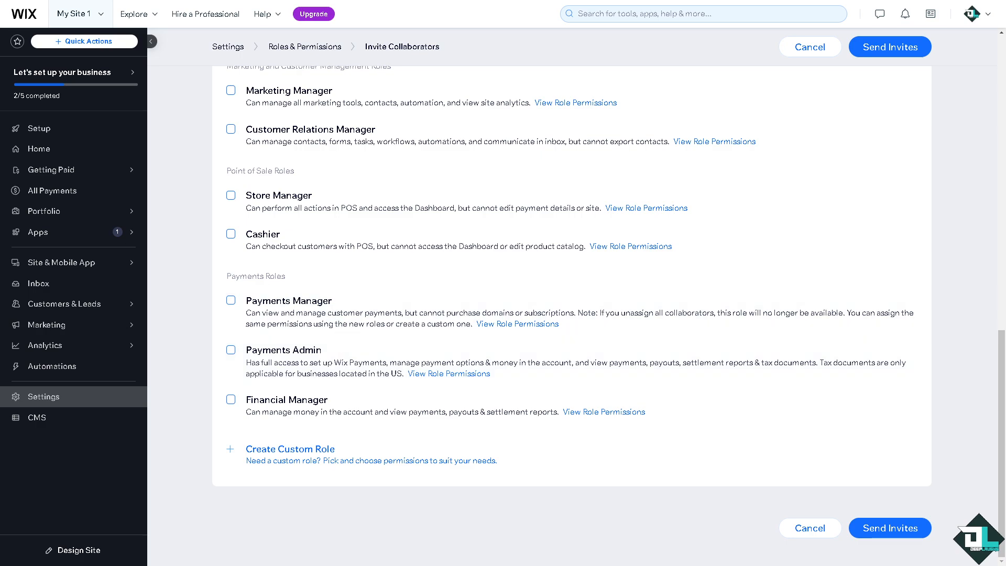
click(297, 453)
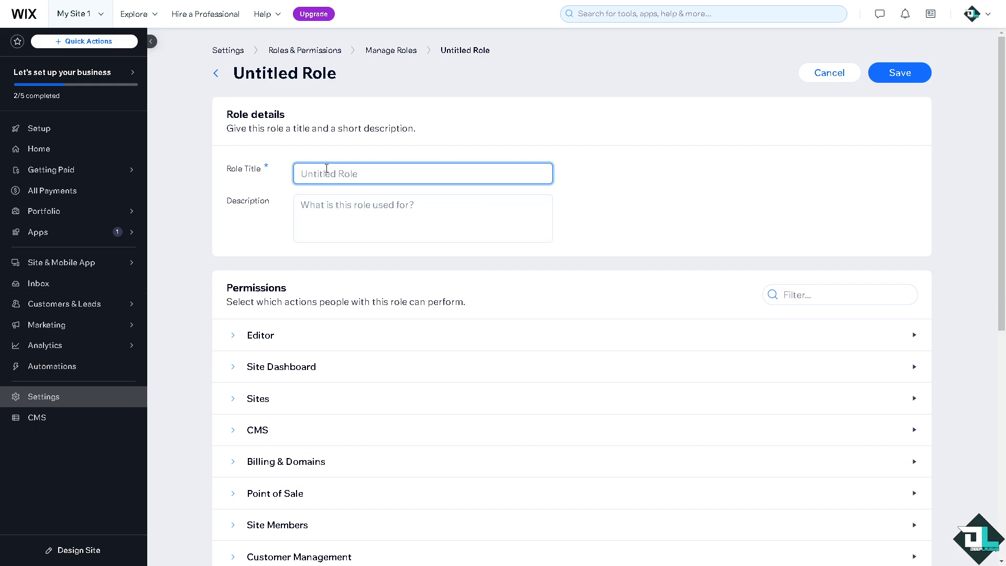
text(SUPERADM<IN)
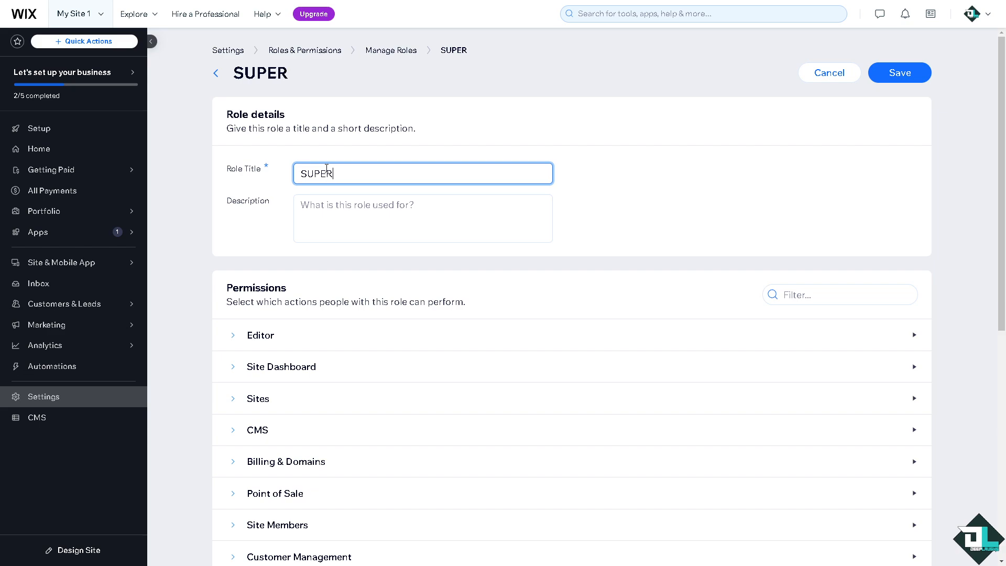
key(BackSpace)
key(BackSpace)
key(BackSpace)
text(I)
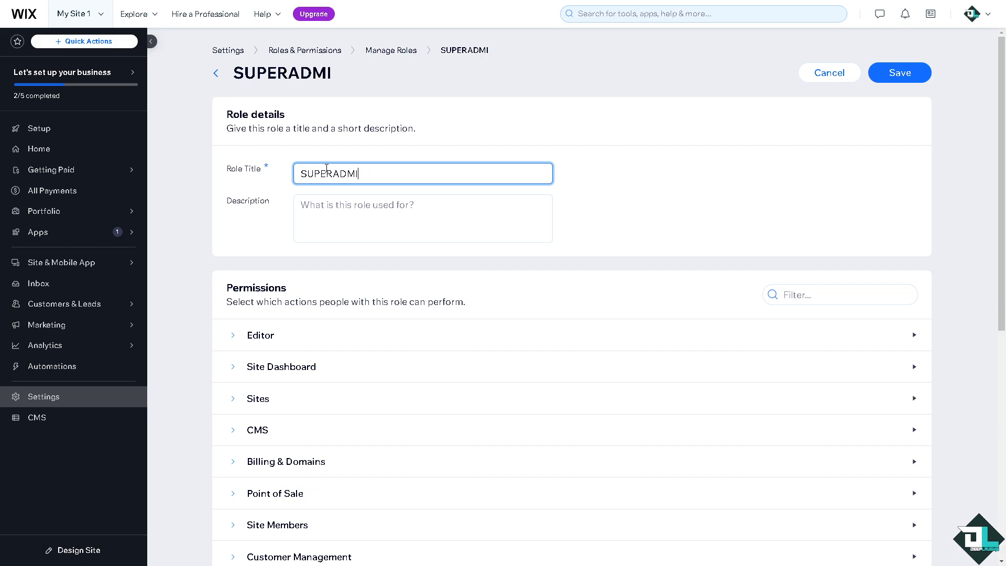
text(N)
Paste "How to Send Invite on Wix" as the role description
click(315, 214)
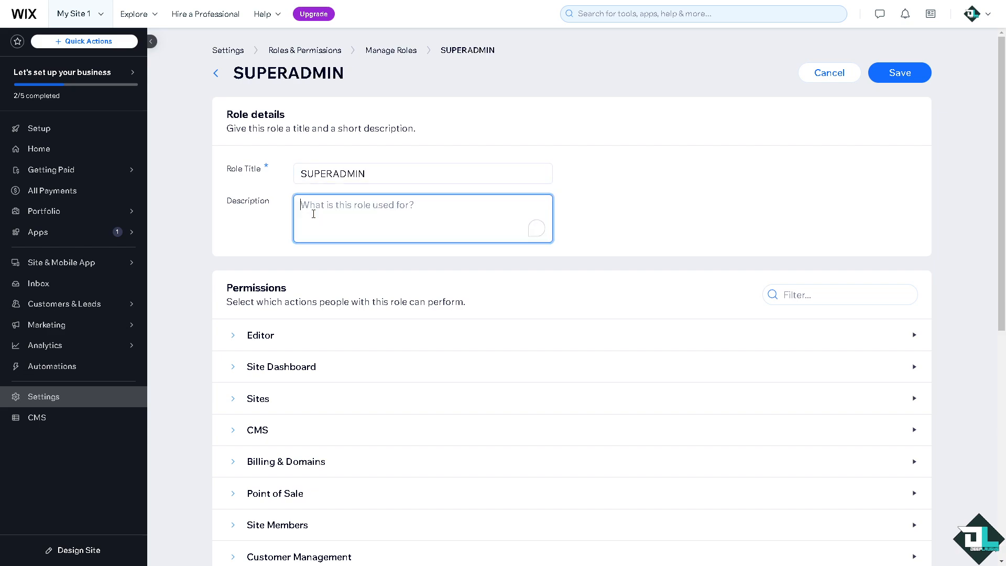
text(How to Send Invite on Wix)
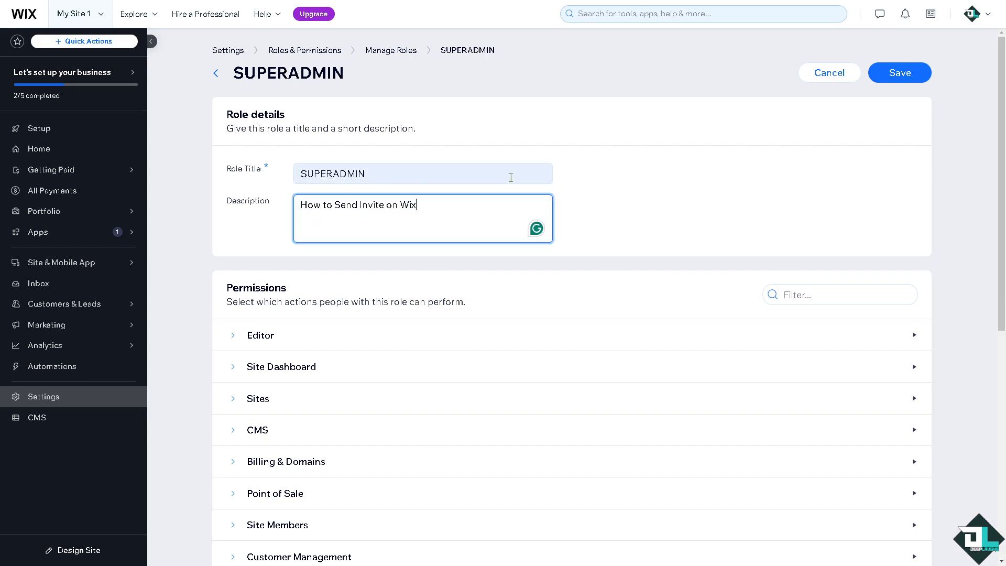
click(761, 177)
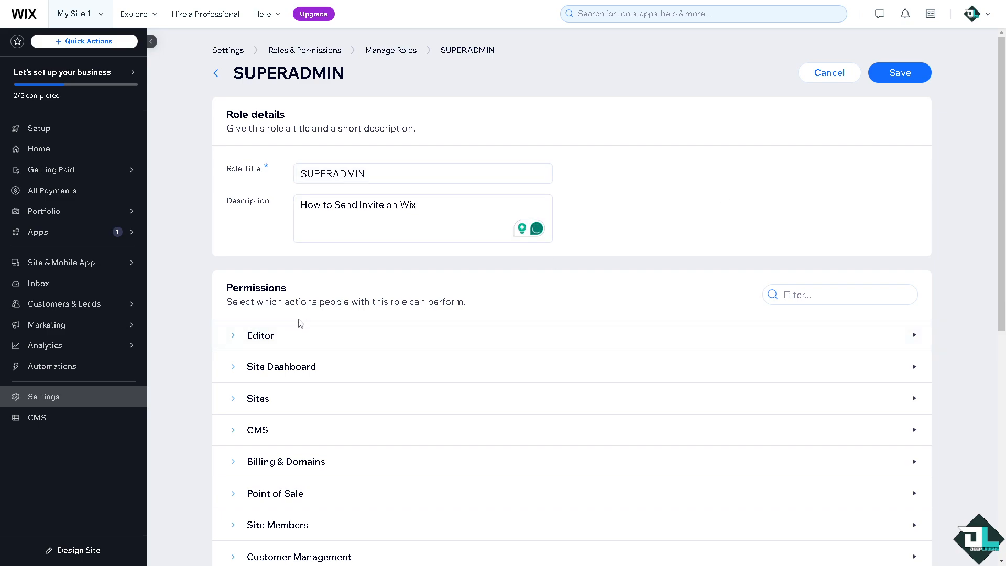
Grant the Editor permissions Edit Content, Edit Site and Publish Site
click(239, 336)
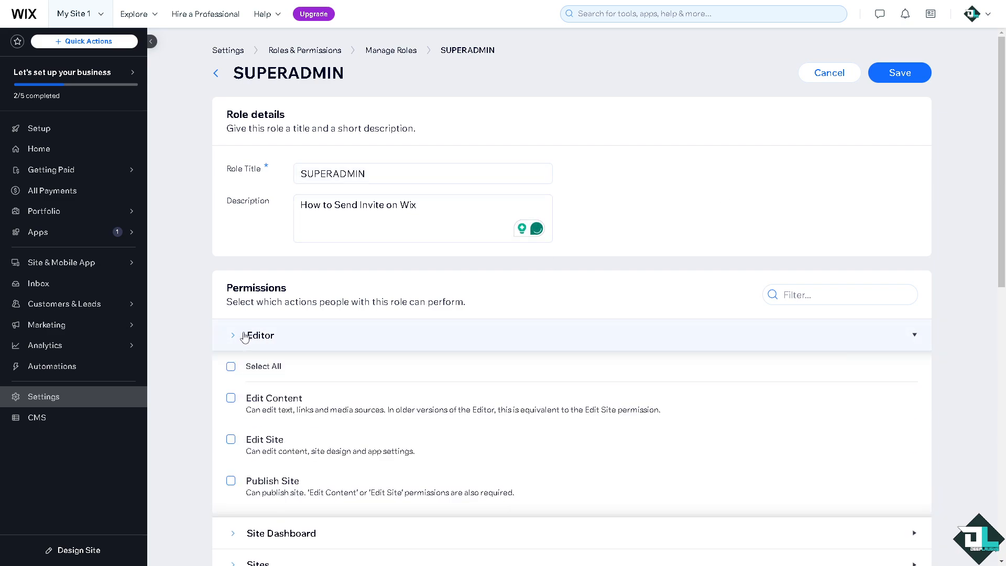
scroll(244, 379, down, 1)
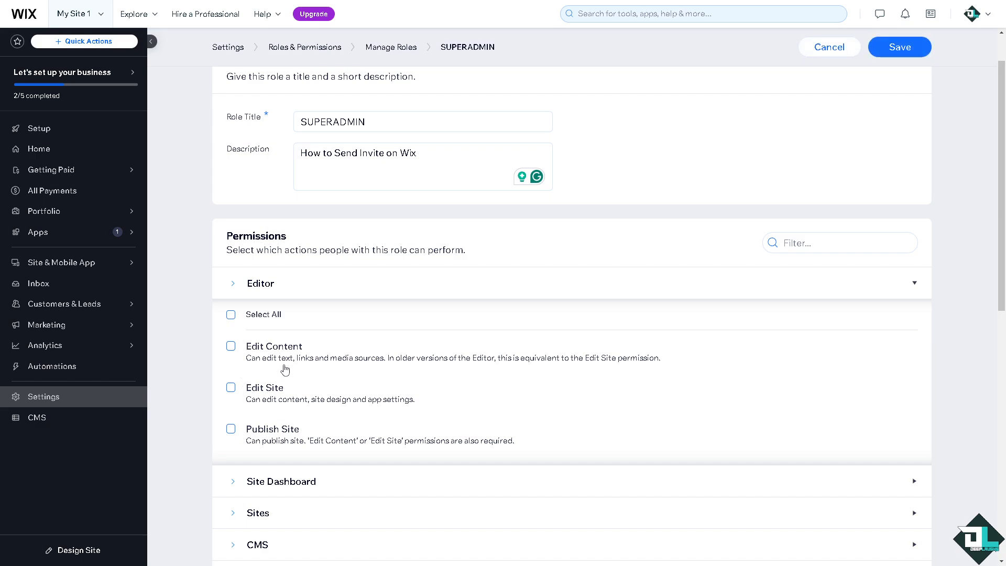
click(231, 346)
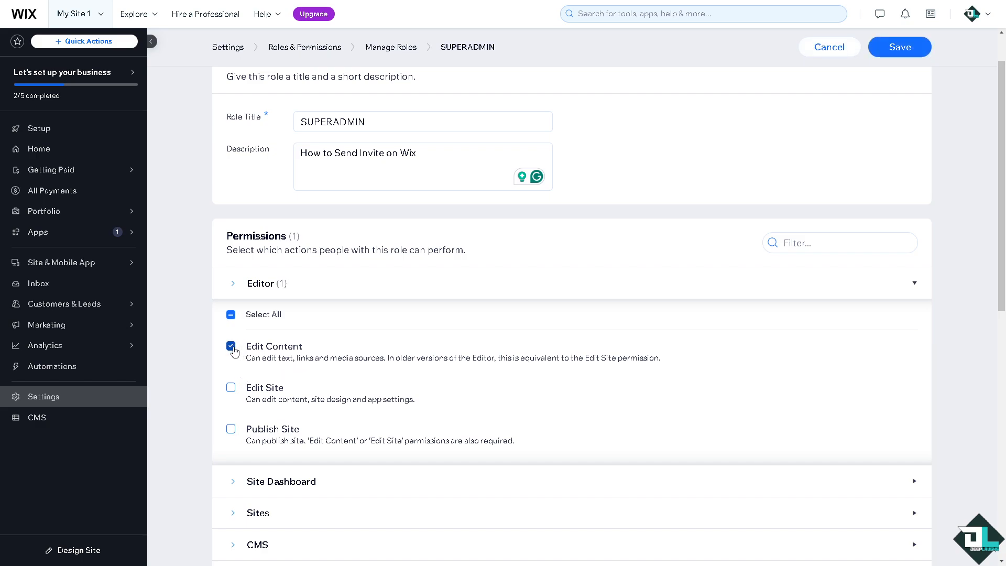
click(231, 388)
scroll(235, 406, down, 2)
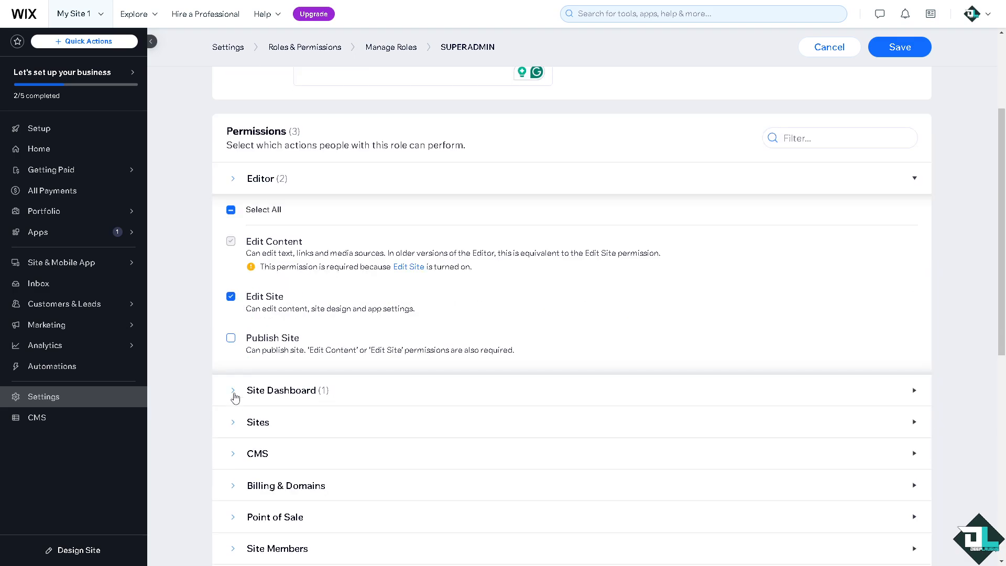
click(231, 339)
Expand Site Dashboard and grant all Sites permissions, including Invite People
scroll(391, 338, down, 2)
click(235, 290)
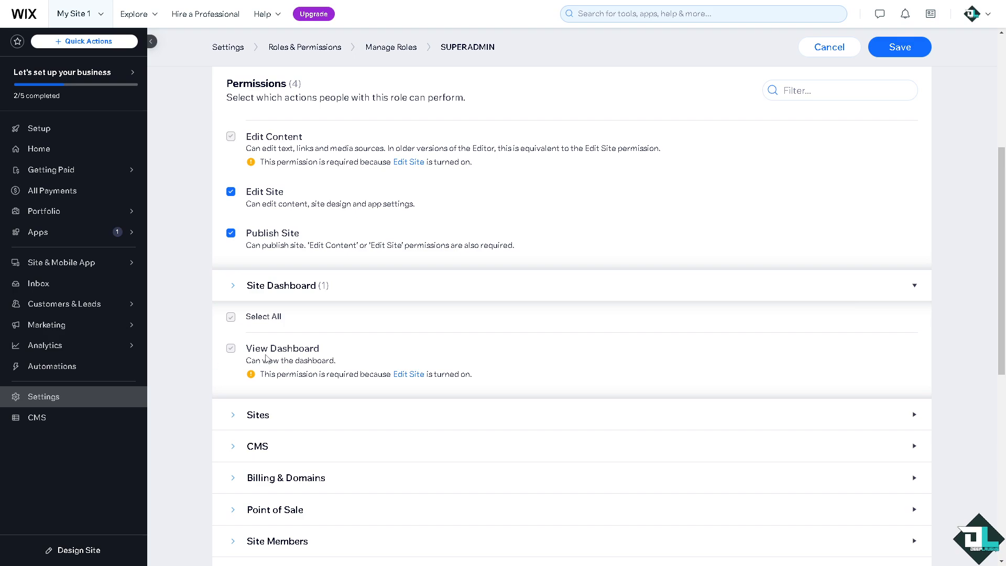
scroll(268, 353, down, 2)
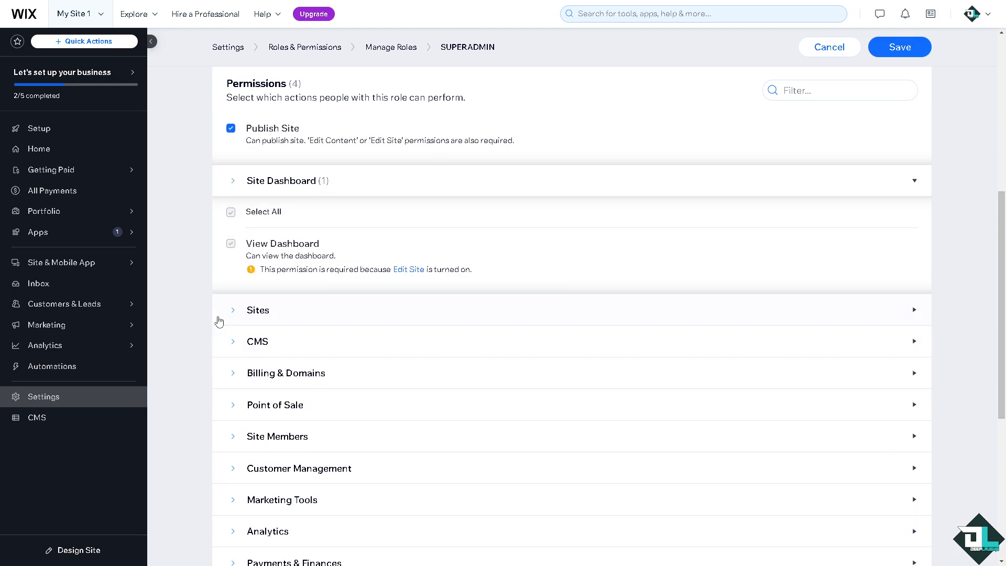
click(235, 311)
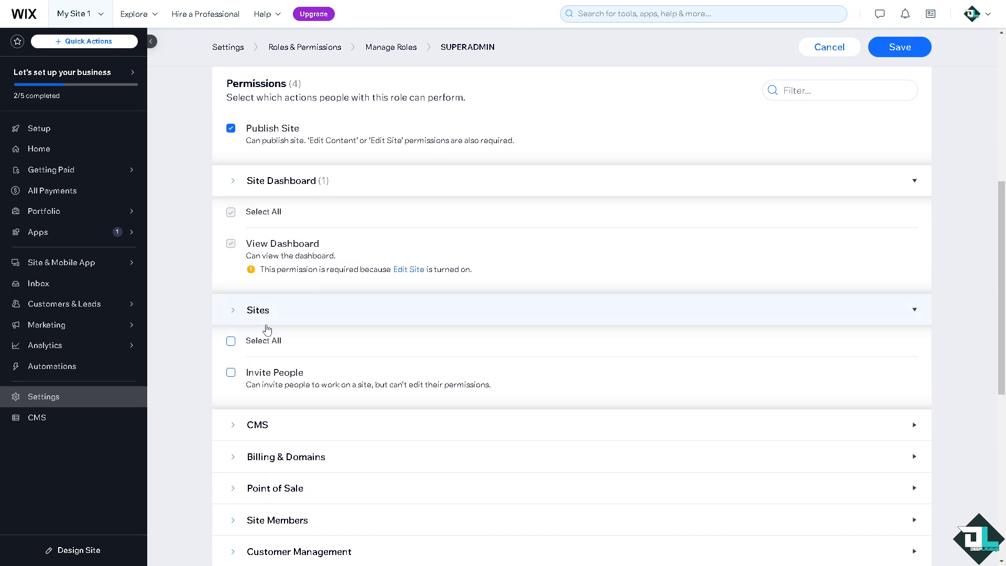
click(231, 342)
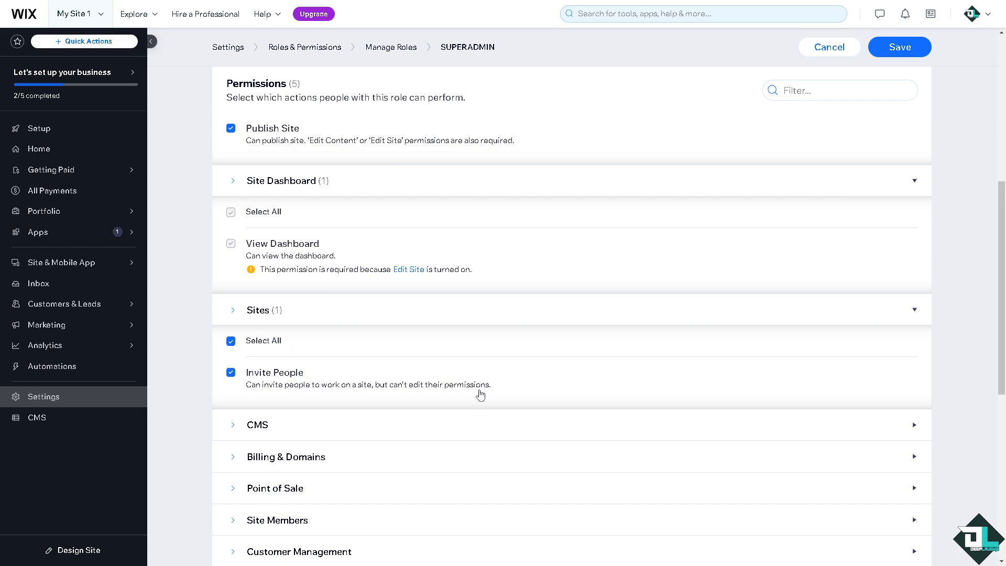
Grant all CMS permissions
scroll(481, 395, down, 3)
click(233, 267)
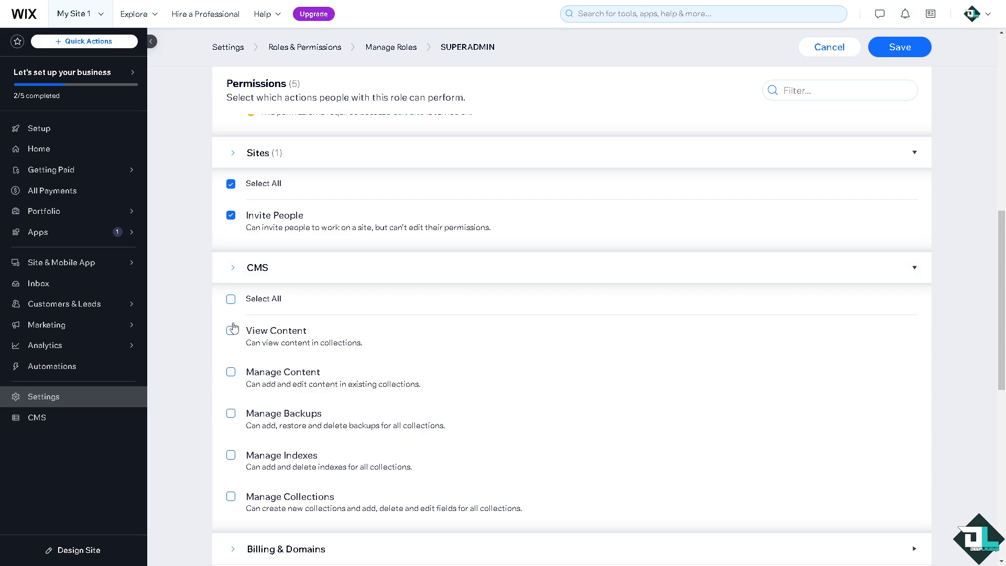
click(231, 300)
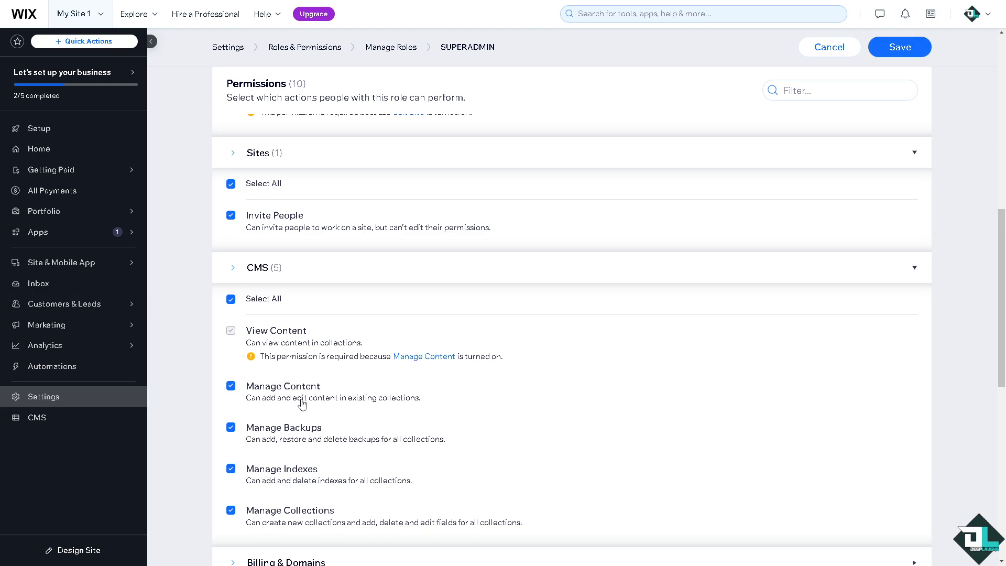
Grant all Billing & Domains permissions
scroll(367, 400, down, 2)
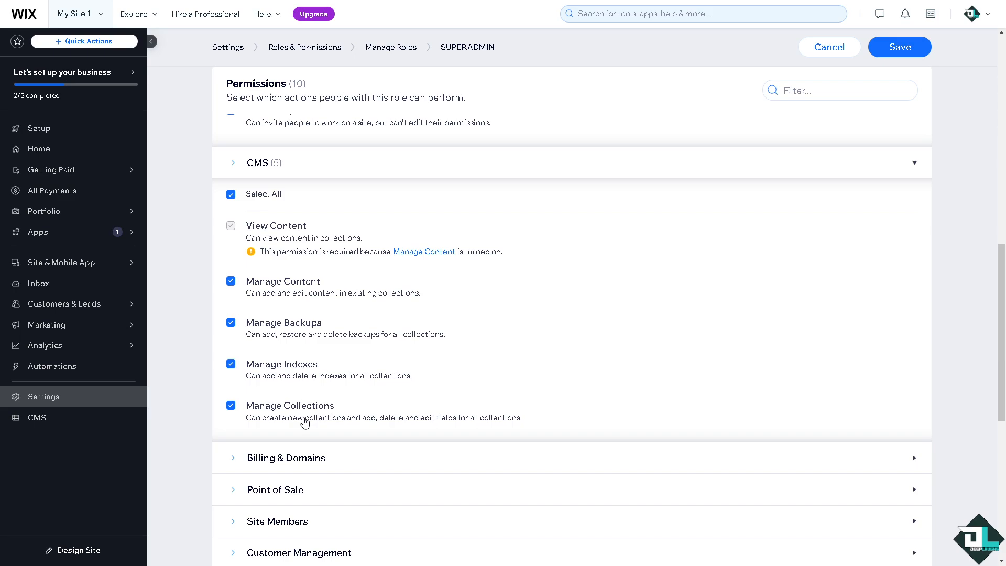
scroll(304, 423, down, 2)
click(234, 355)
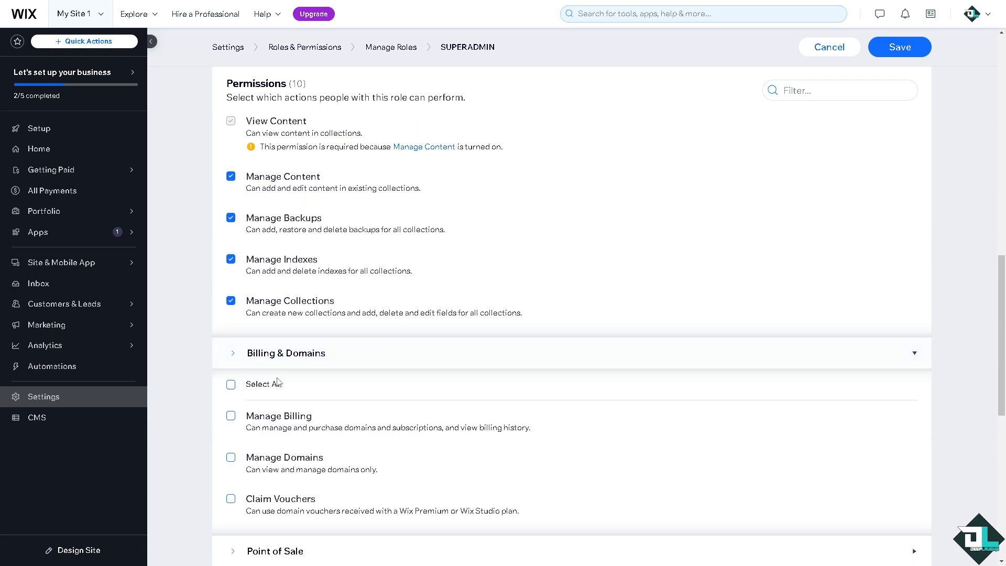
scroll(278, 381, down, 1)
click(231, 333)
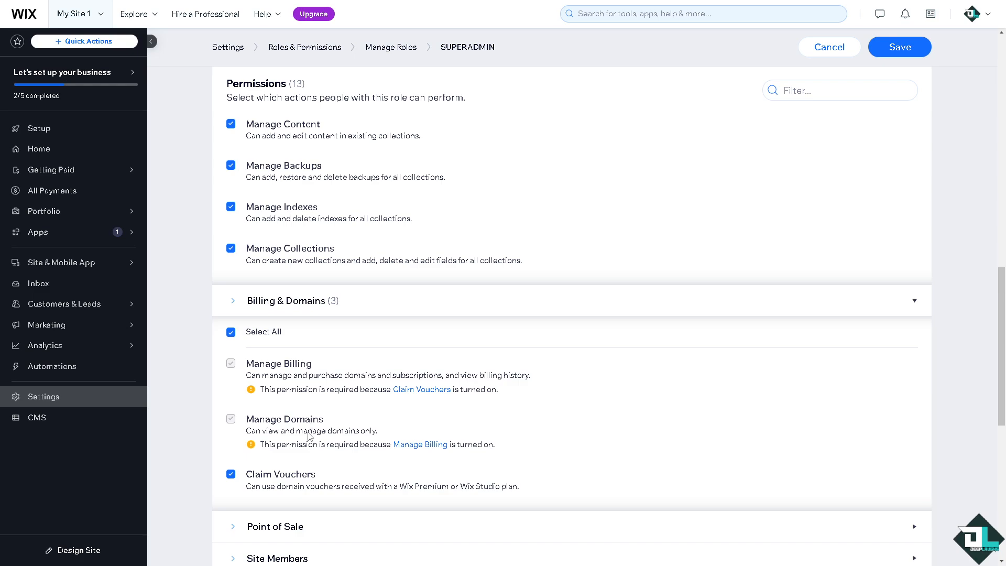
Grant all Point of Sale permissions
scroll(308, 436, down, 2)
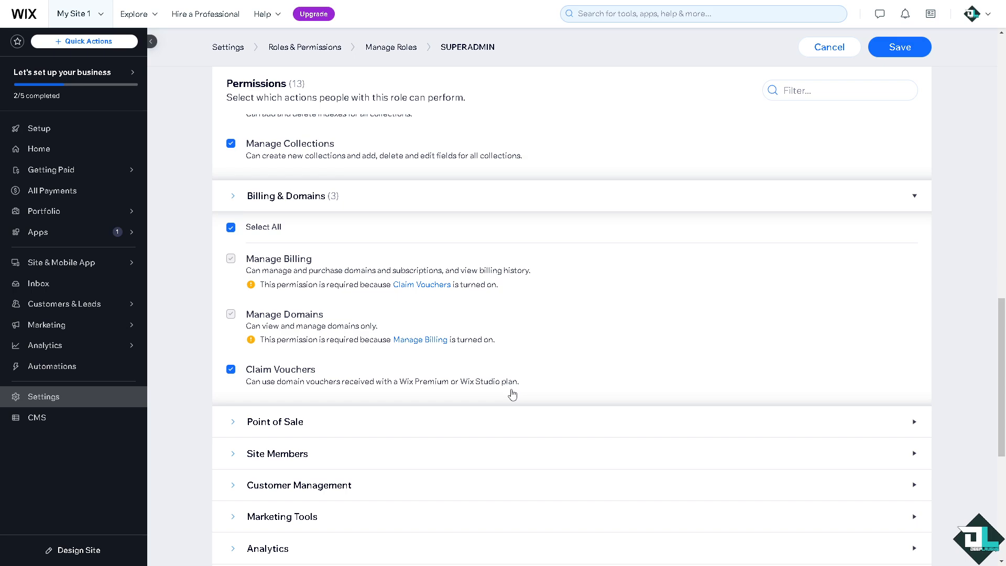
scroll(309, 393, down, 4)
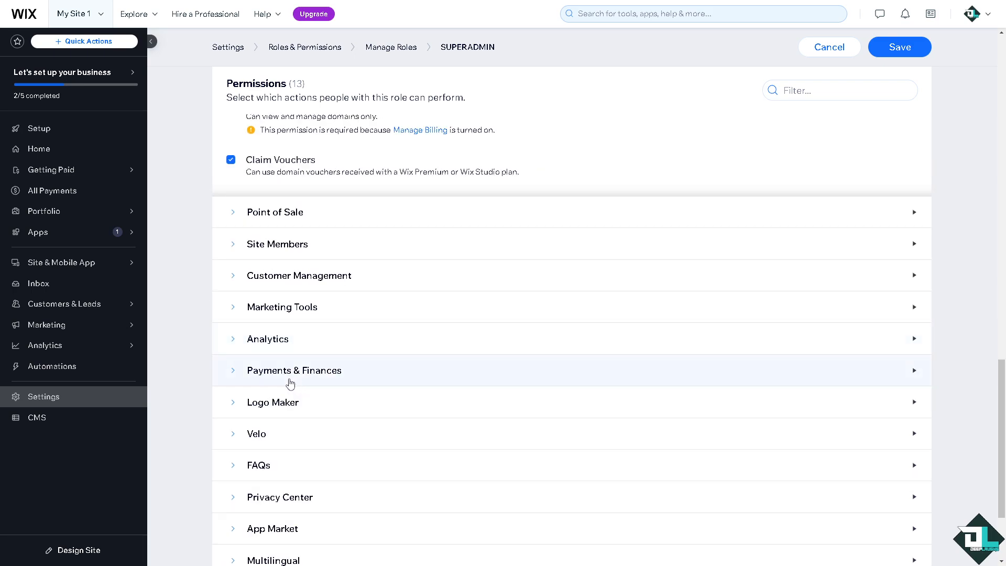
click(236, 218)
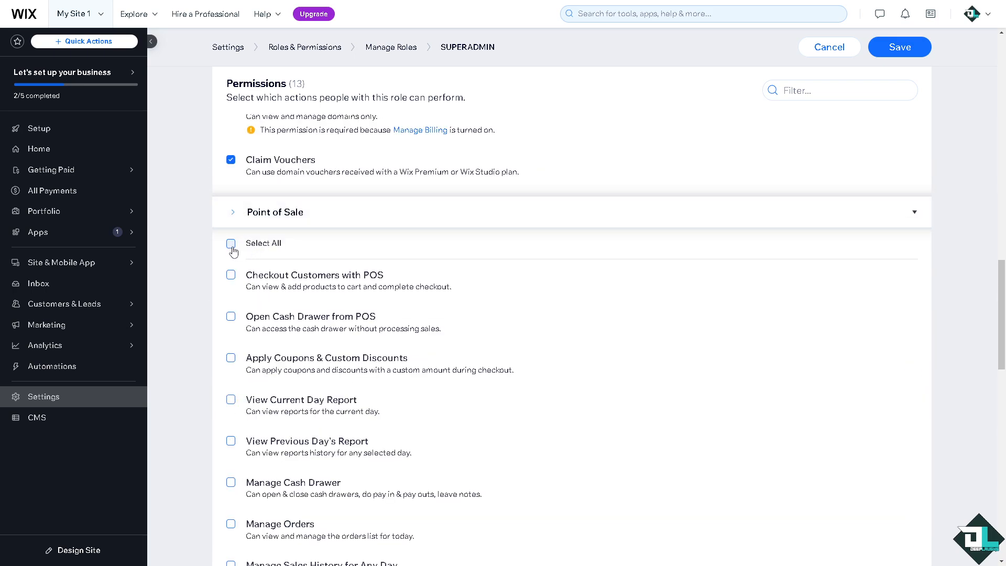
click(231, 243)
Expand Site Members and grant all its permissions
scroll(309, 322, down, 14)
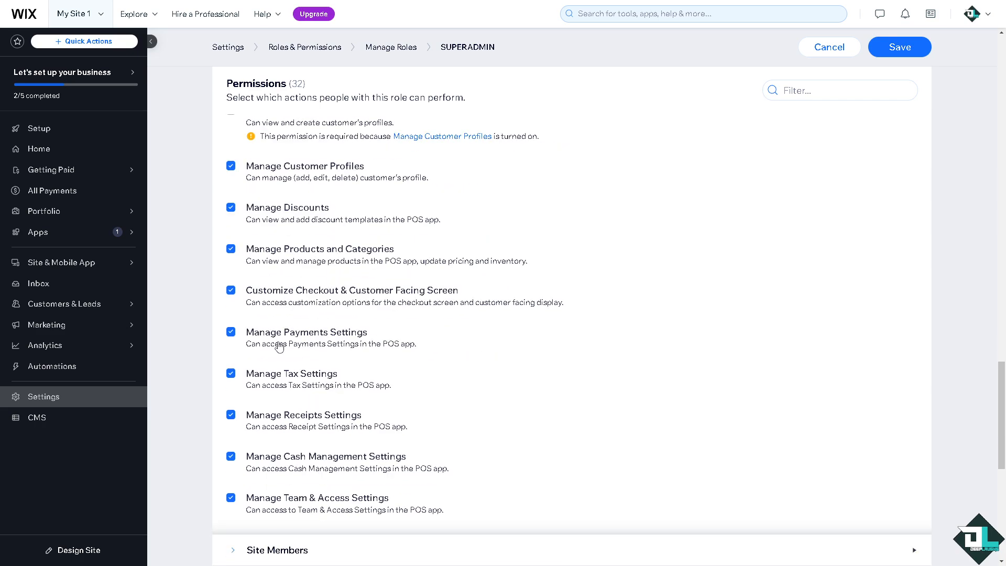
click(233, 341)
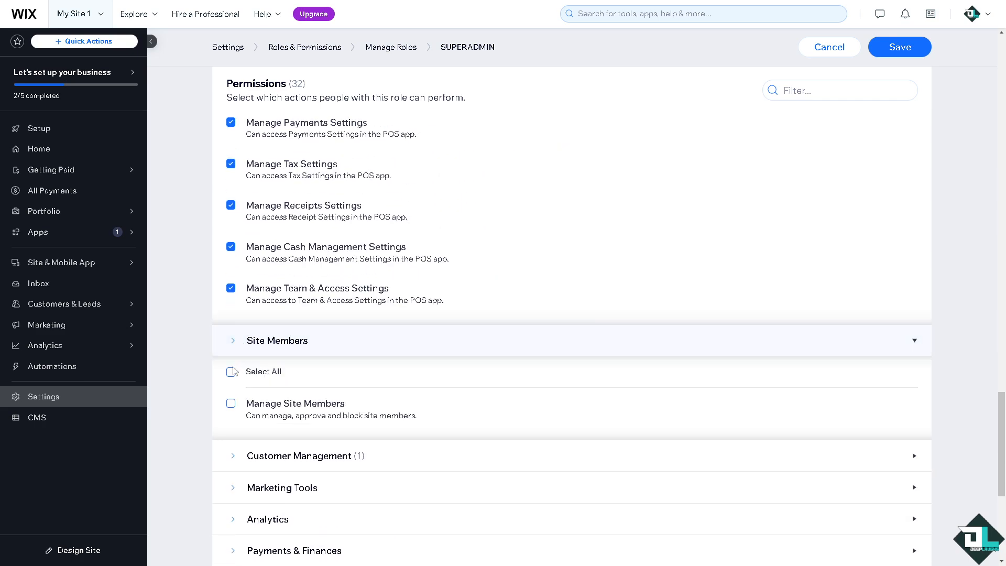
click(244, 373)
scroll(245, 375, down, 5)
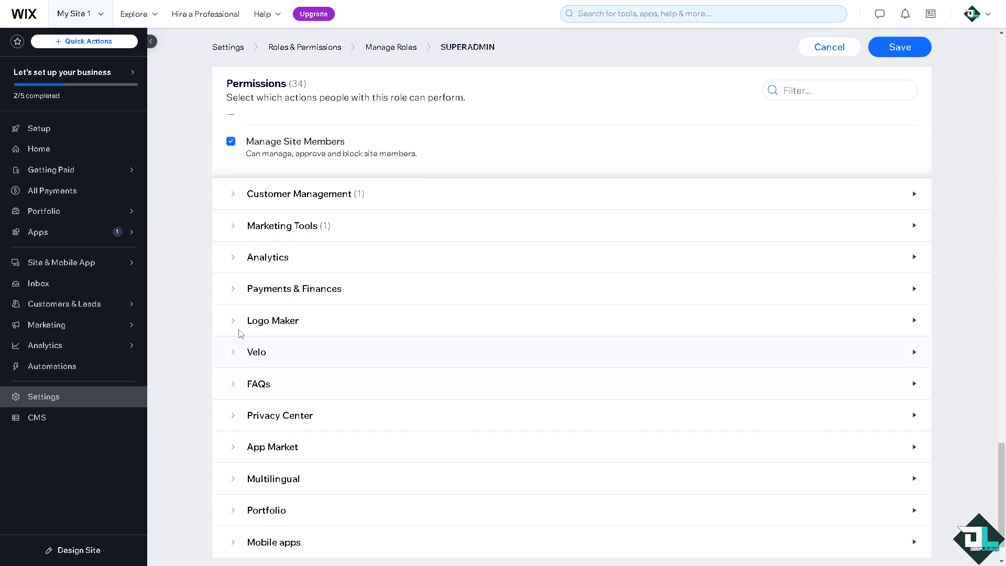
Expand Marketing Tools and grant Manage Coupons, Manage Google Ads, Manage SEO Tools and Manage your Google Business Profiles
click(233, 226)
click(232, 288)
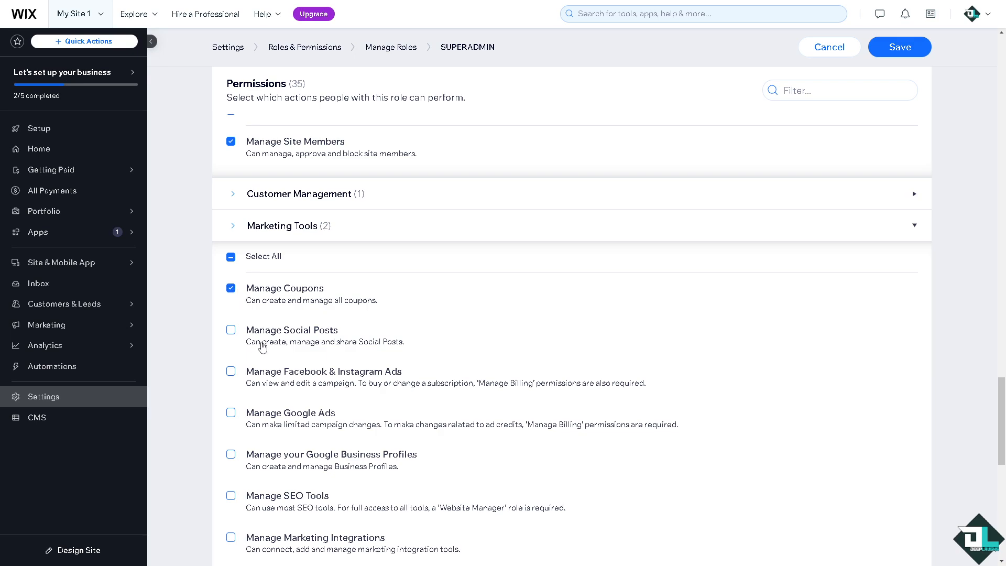
click(230, 412)
scroll(304, 338, down, 3)
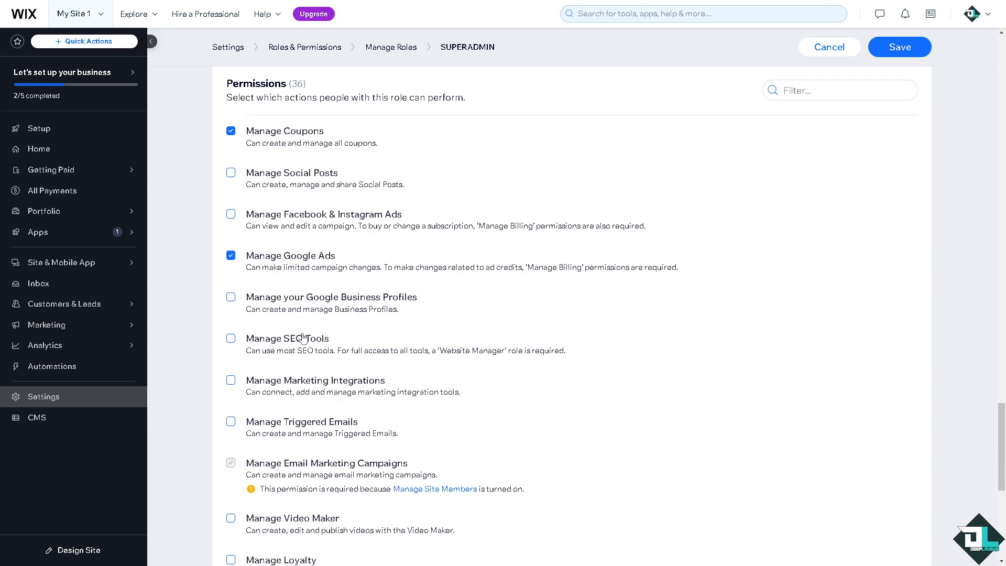
click(231, 338)
click(230, 297)
scroll(302, 362, down, 2)
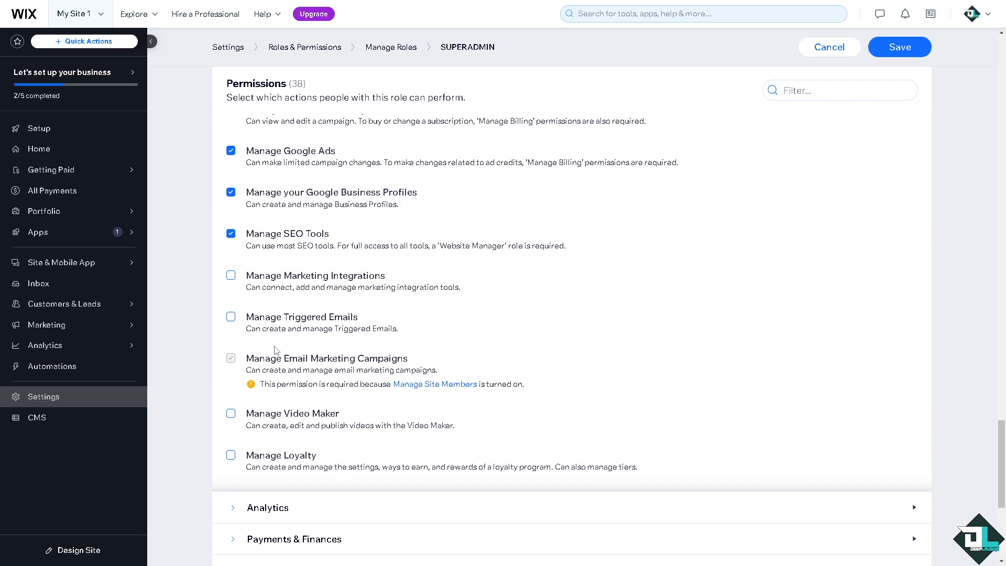
Save the SUPERADMIN role
scroll(275, 350, down, 3)
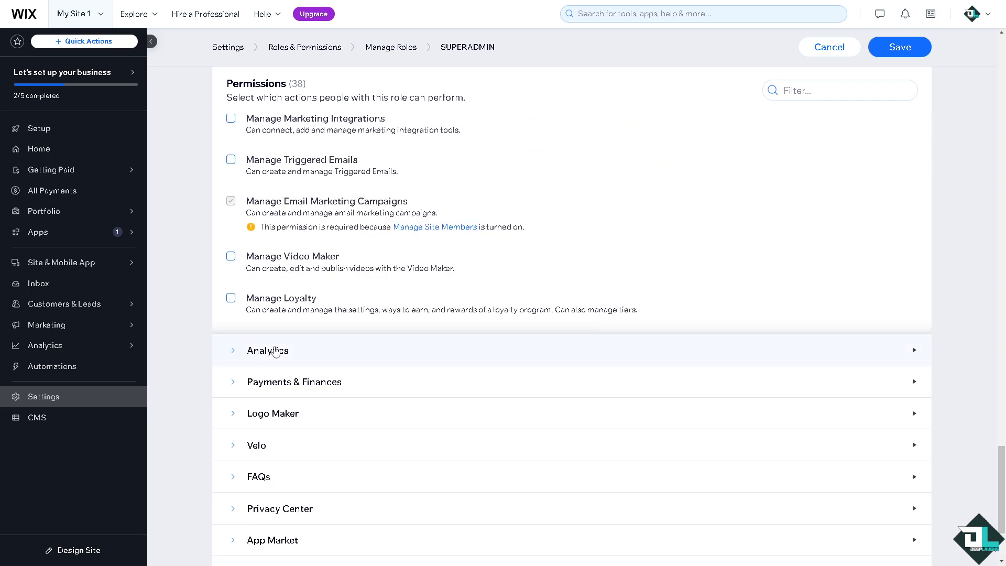
scroll(274, 351, down, 3)
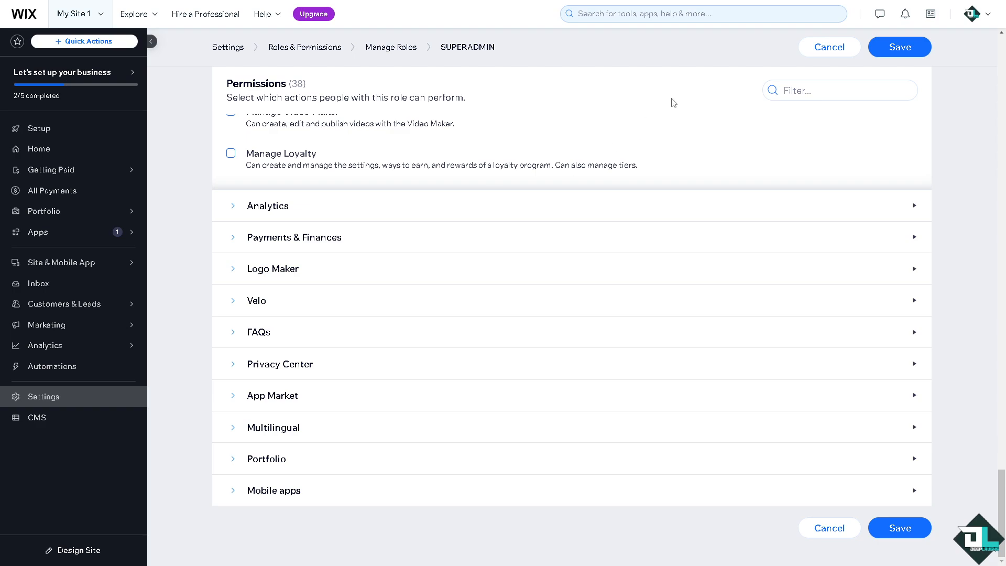
click(910, 538)
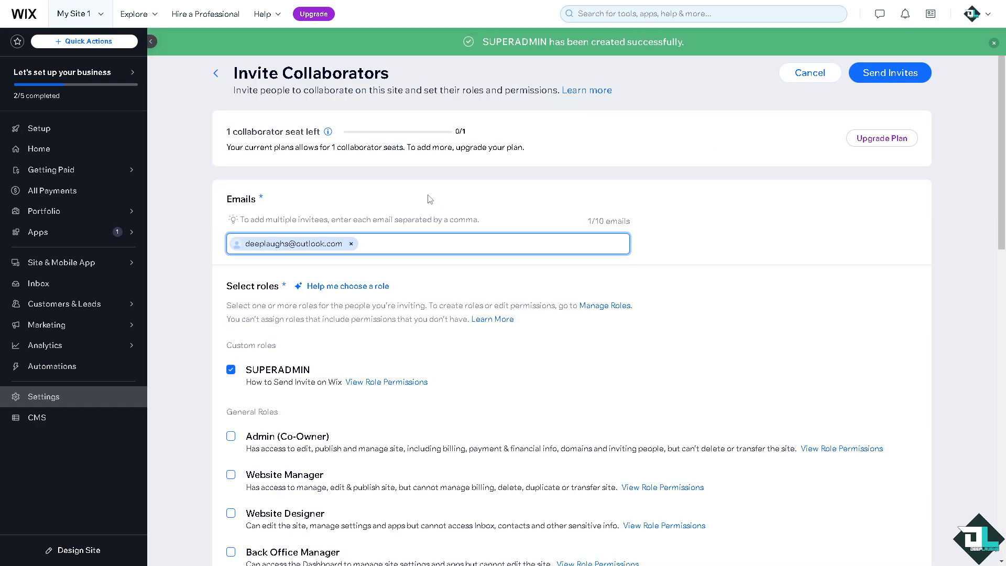
Review the available roles on the invite page and open the AI assistant's help for choosing a role
scroll(446, 294, down, 12)
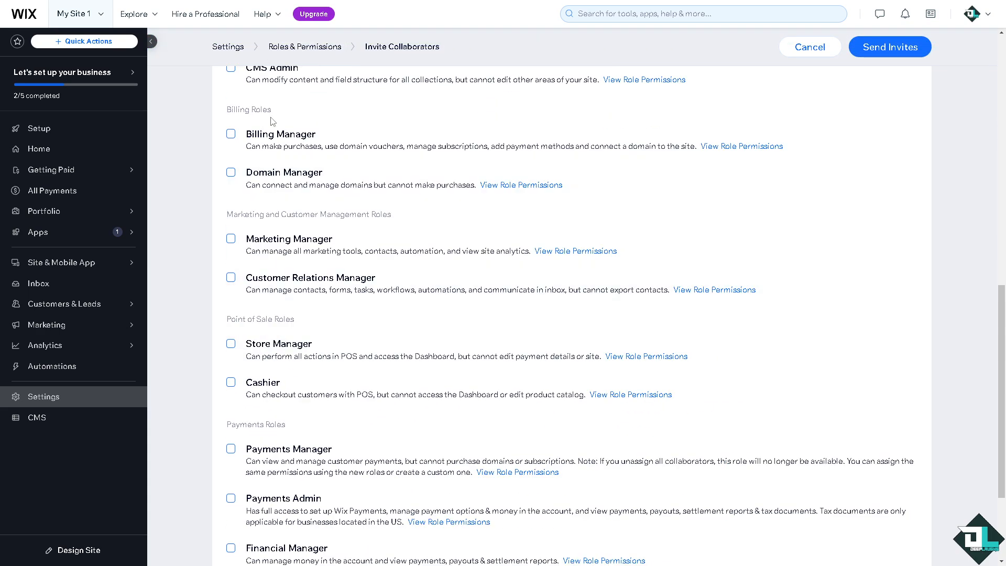
scroll(400, 291, down, 3)
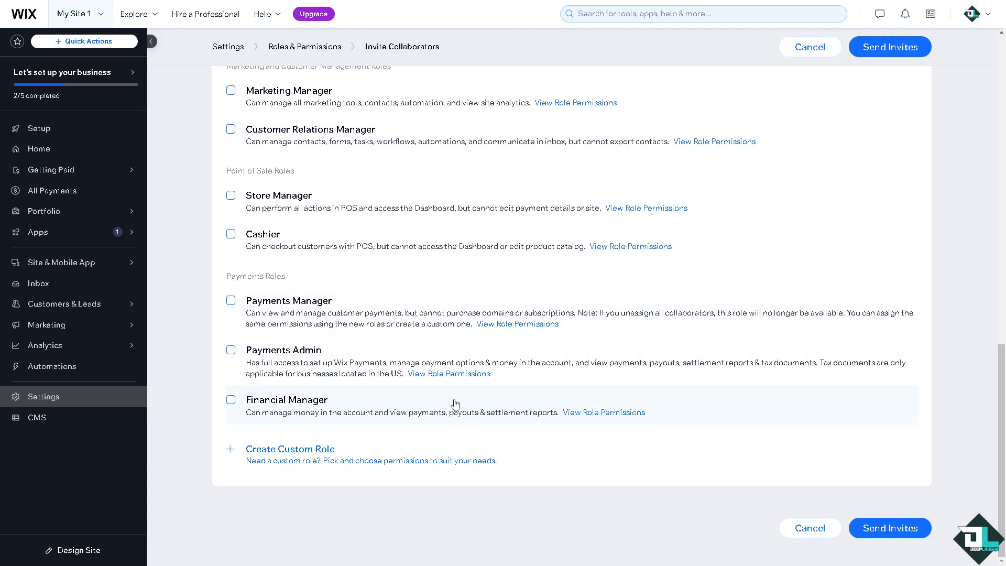
scroll(454, 404, up, 15)
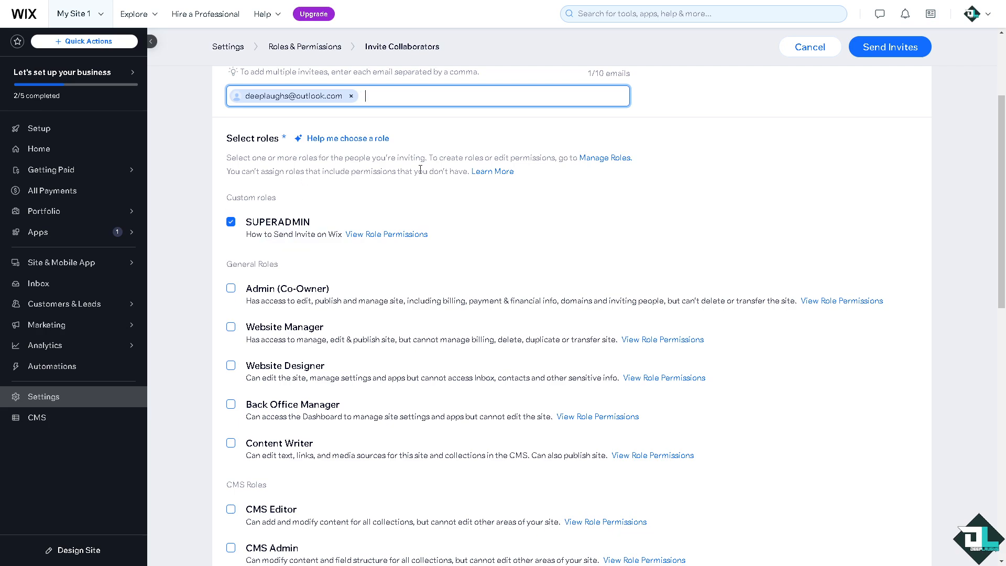
right_click(355, 141)
click(334, 141)
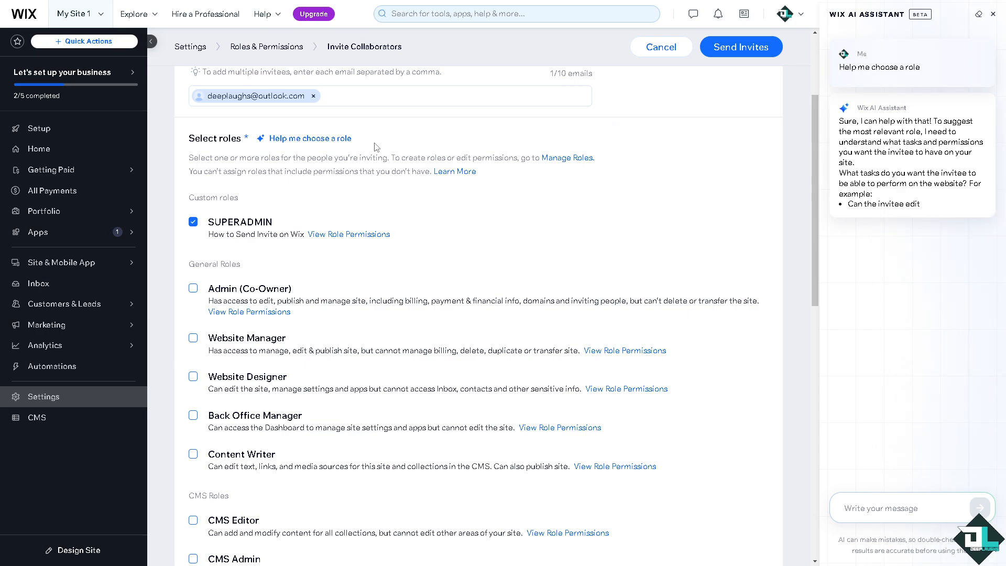
In Manage Roles, duplicate the Admin (Co-Owner) role and save the copy as a duplicate
click(575, 164)
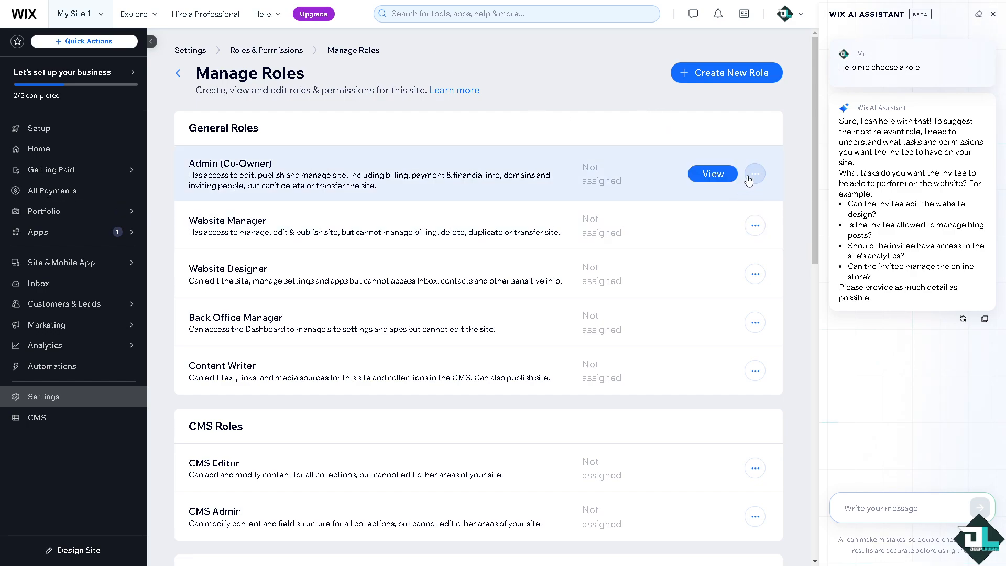
click(755, 176)
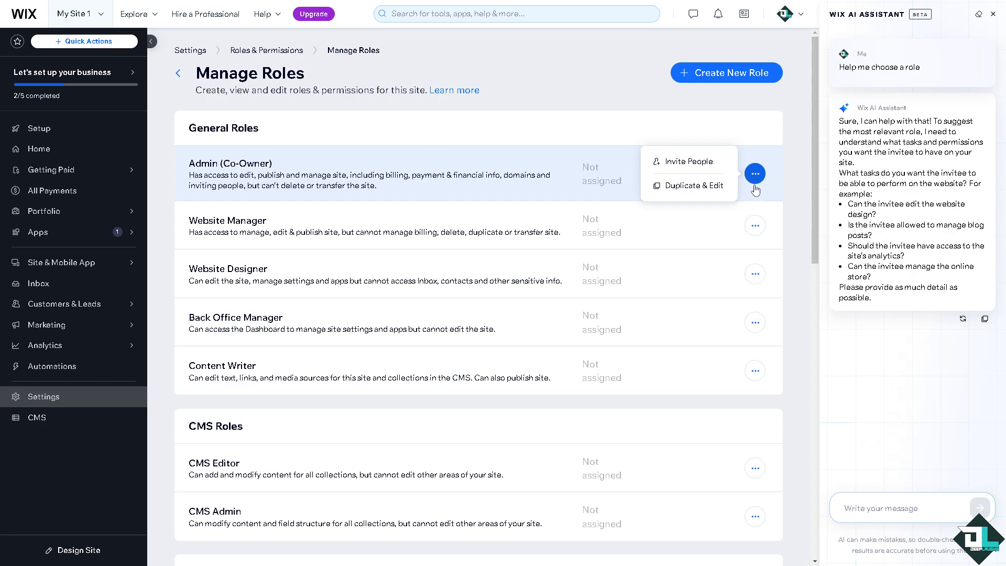
click(687, 187)
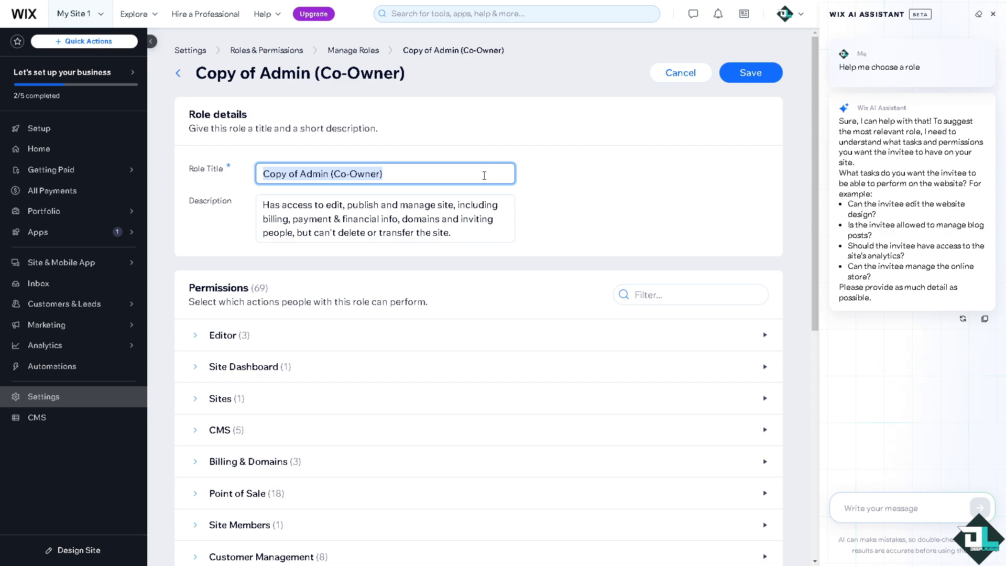
click(739, 77)
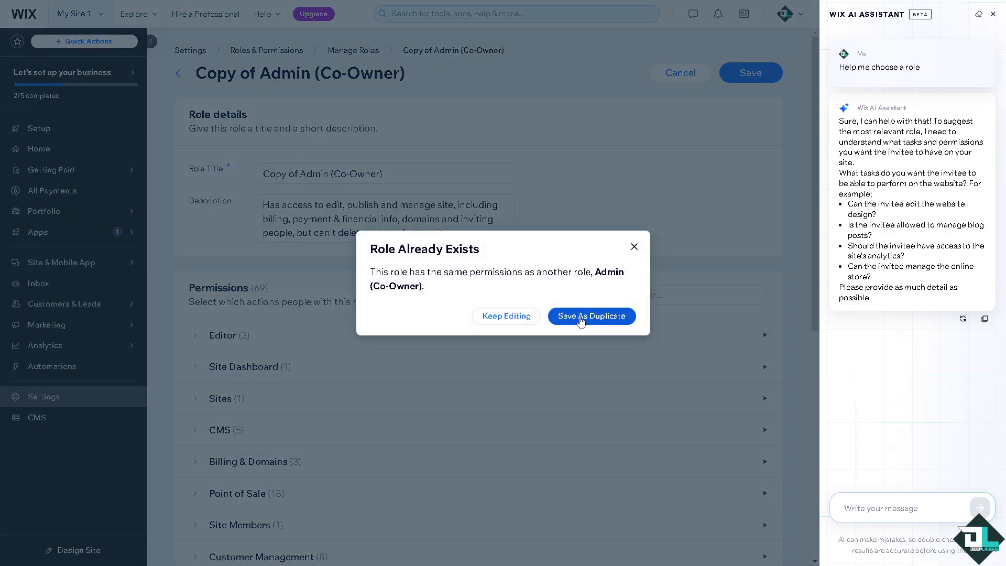
click(581, 319)
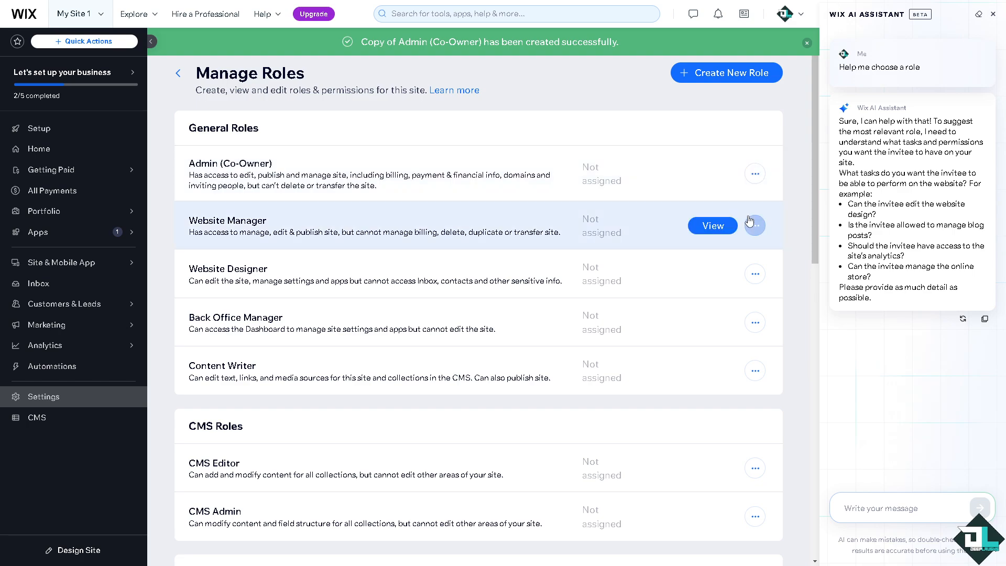
View the Admin (Co-Owner) role's permissions and return to Manage Roles
click(715, 174)
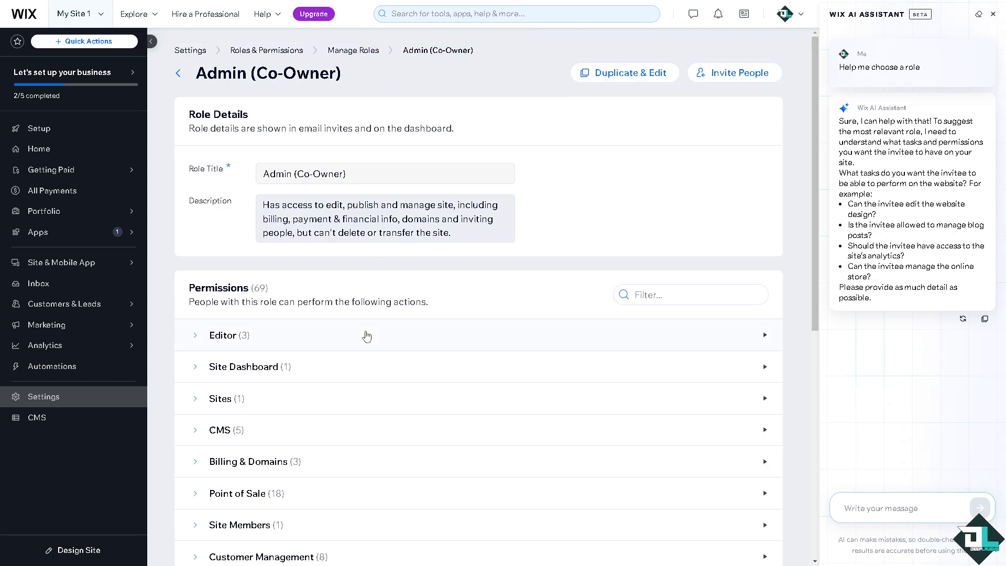
scroll(388, 330, down, 5)
scroll(391, 328, up, 4)
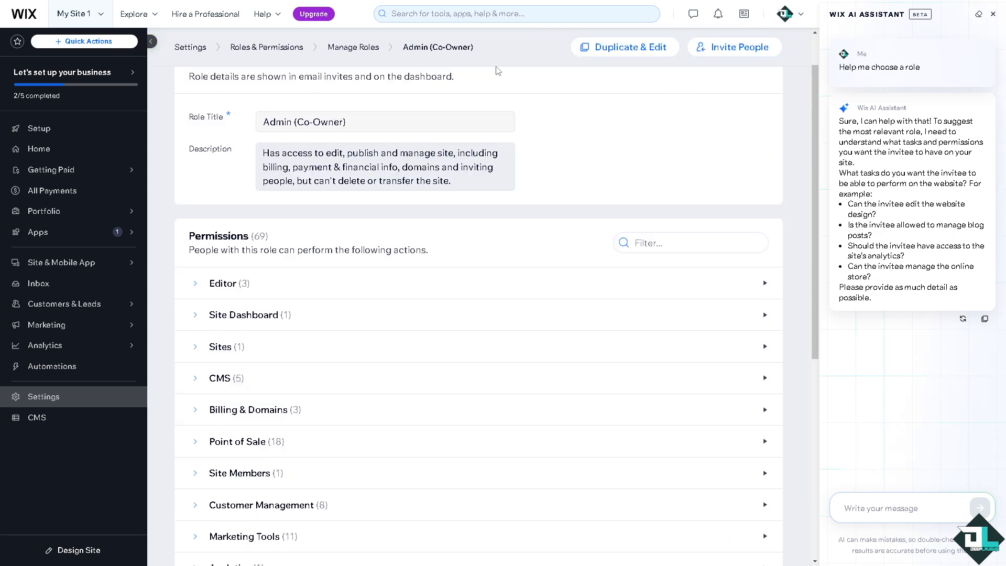
scroll(498, 70, up, 1)
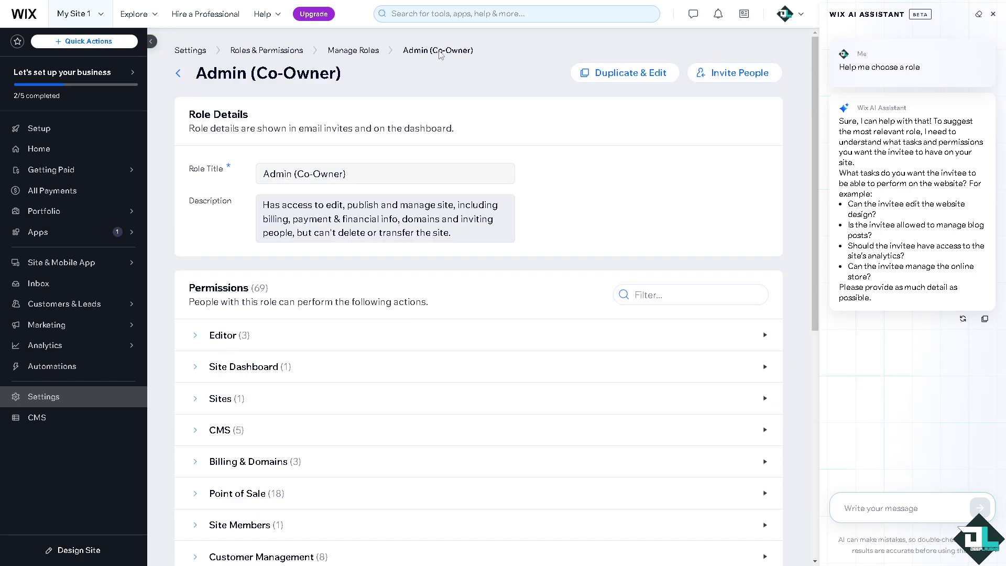
click(360, 50)
Start inviting people with the Content Writer role
click(754, 173)
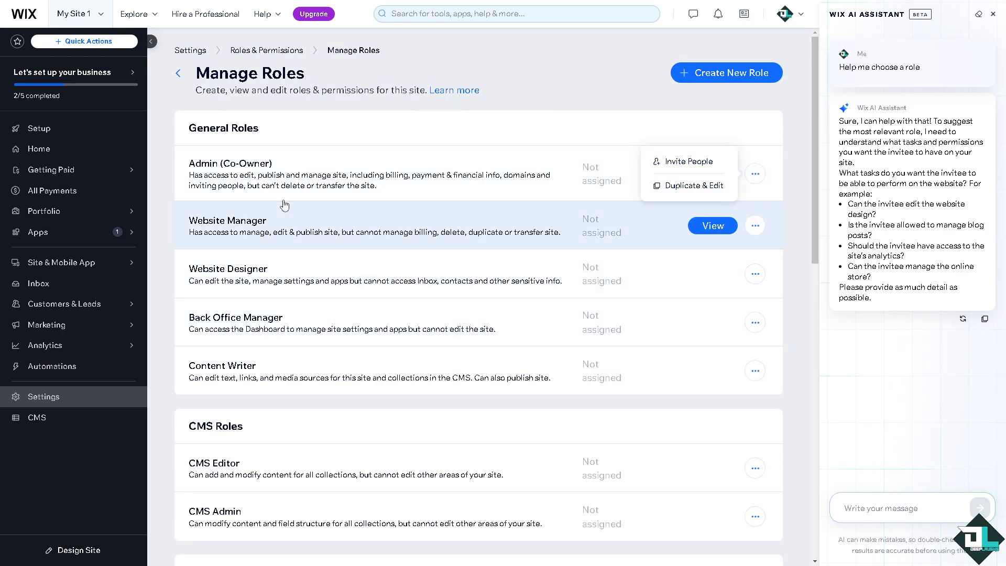
scroll(292, 218, down, 3)
scroll(366, 222, up, 3)
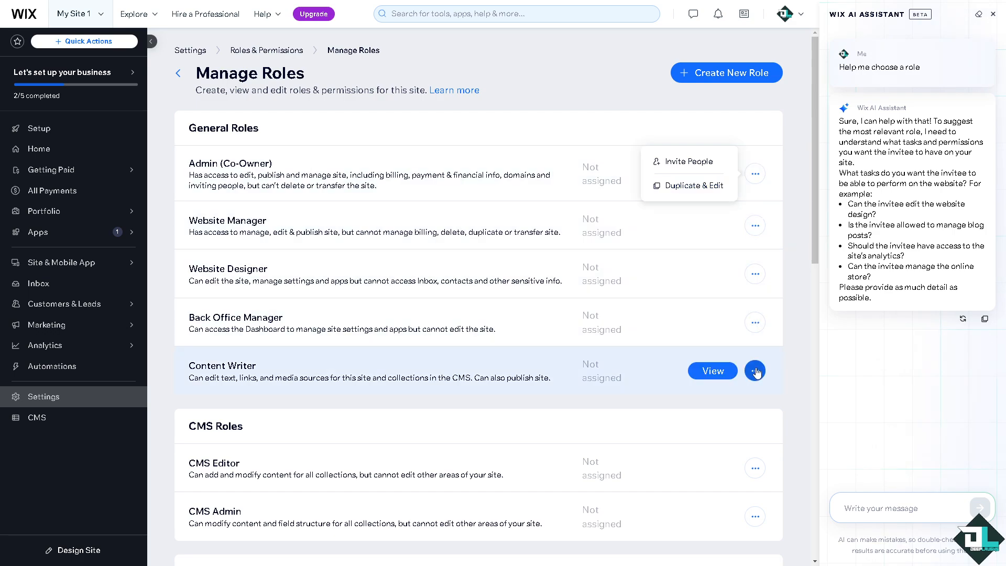
click(755, 371)
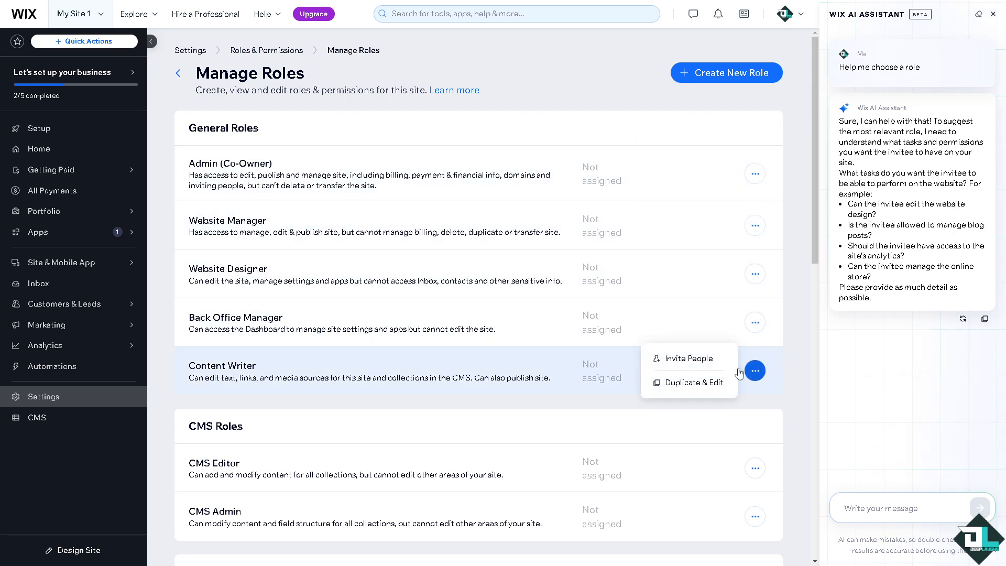
click(702, 361)
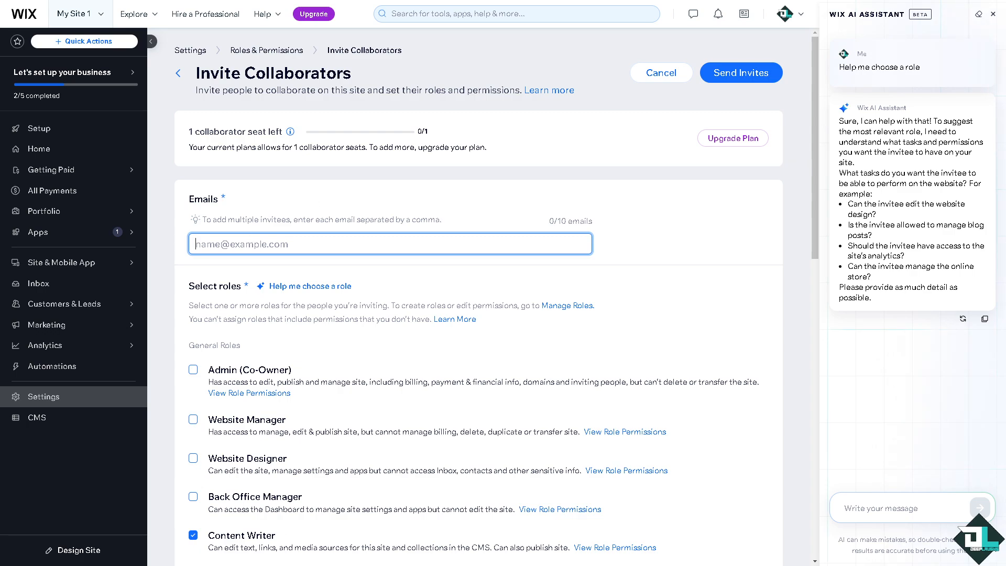
Try upgrading the plan to Light with monthly billing and continue to checkout
click(358, 214)
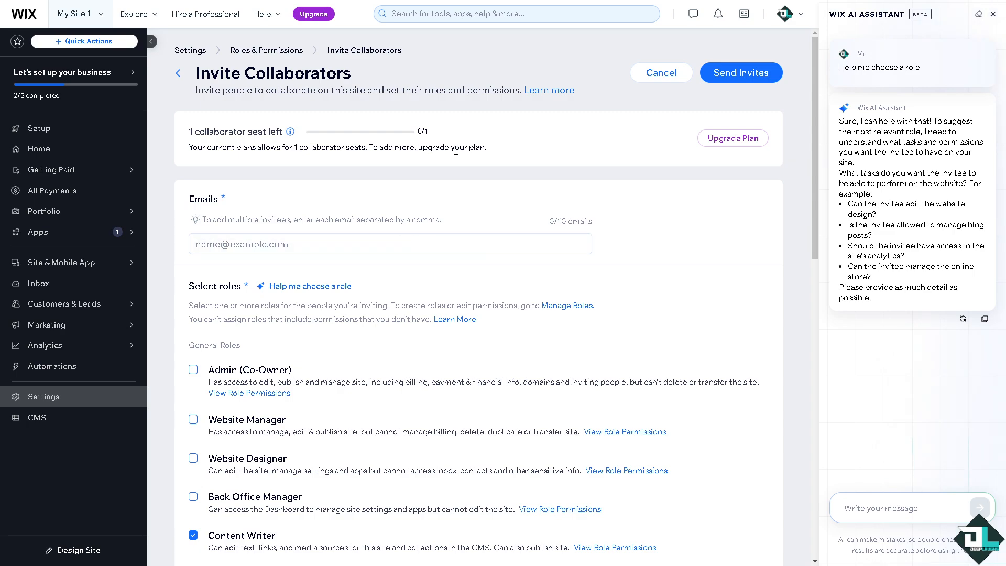
click(728, 139)
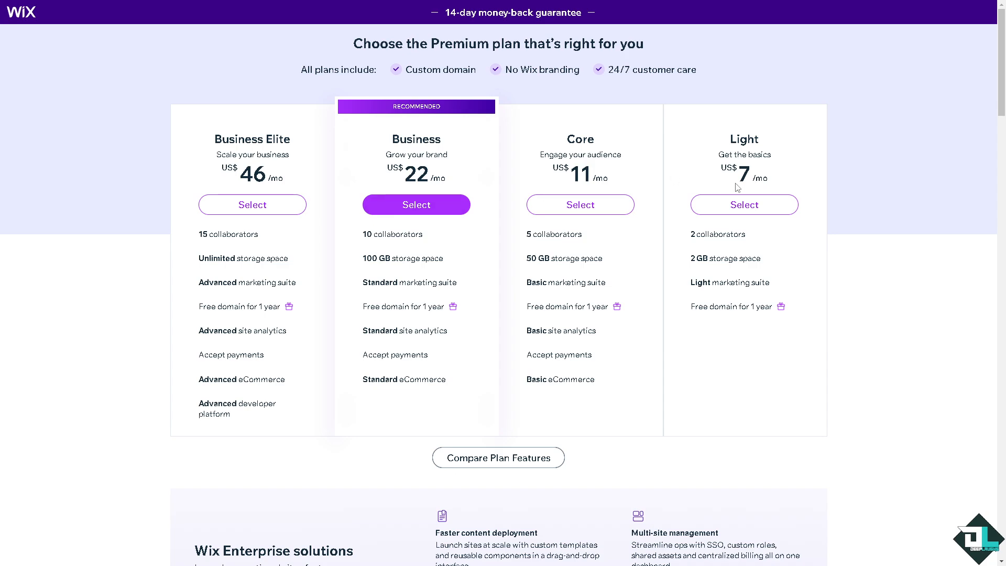
click(761, 208)
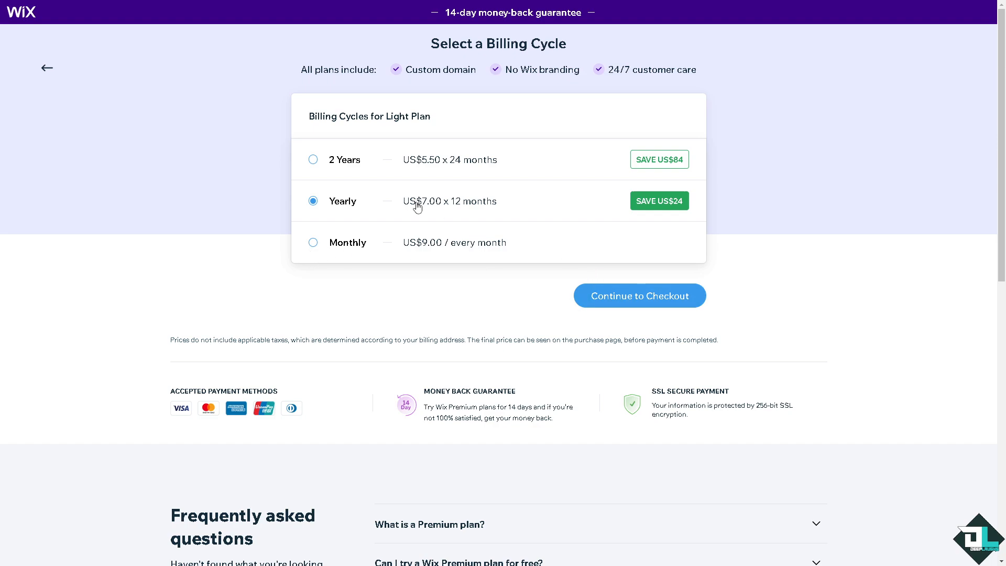
click(314, 243)
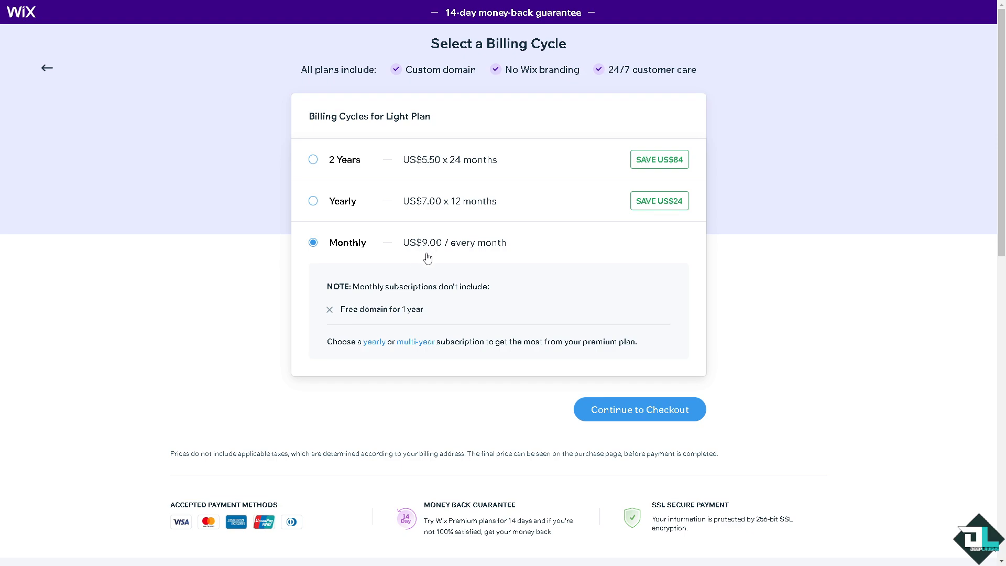
click(646, 416)
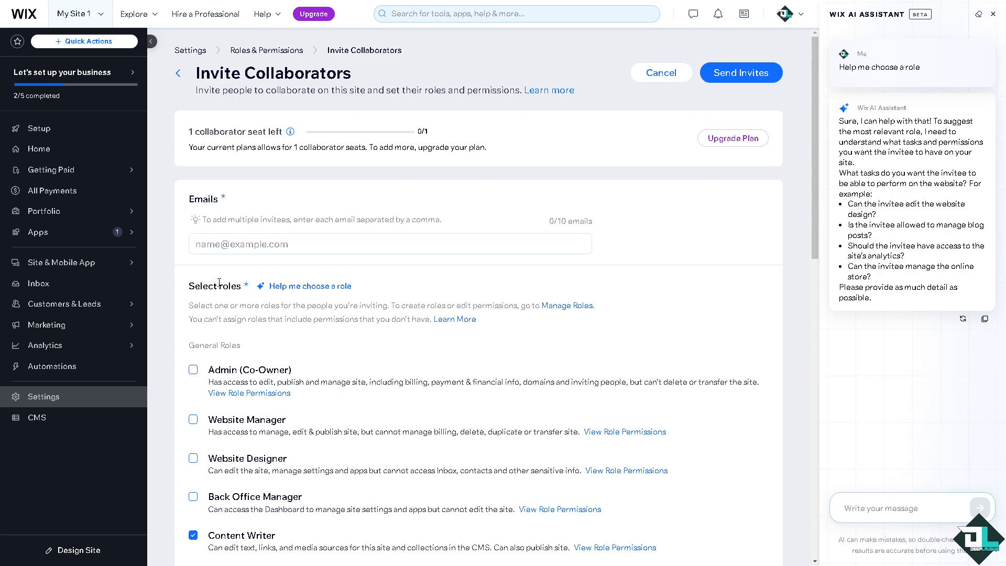
Enter the collaborator's e-mail address as an invitee
click(269, 242)
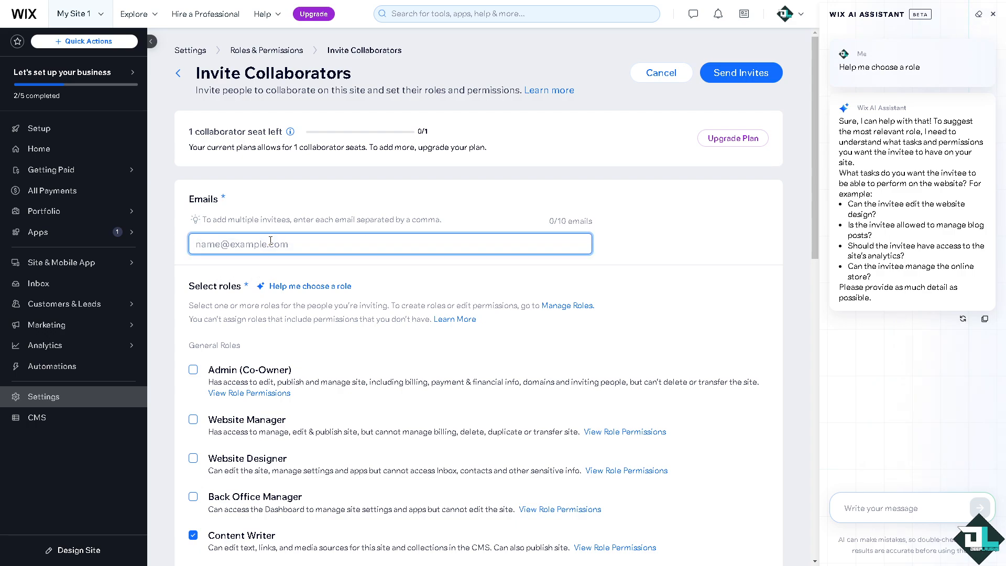
click(341, 276)
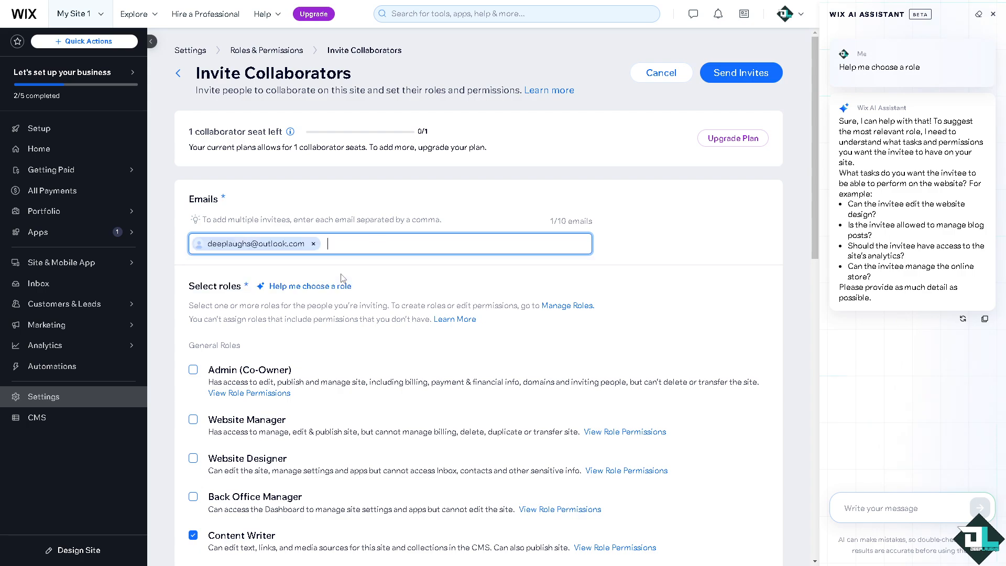
Send the invite, marking the connection as Someone else with the note "How to Send Invite on Wix"
click(731, 78)
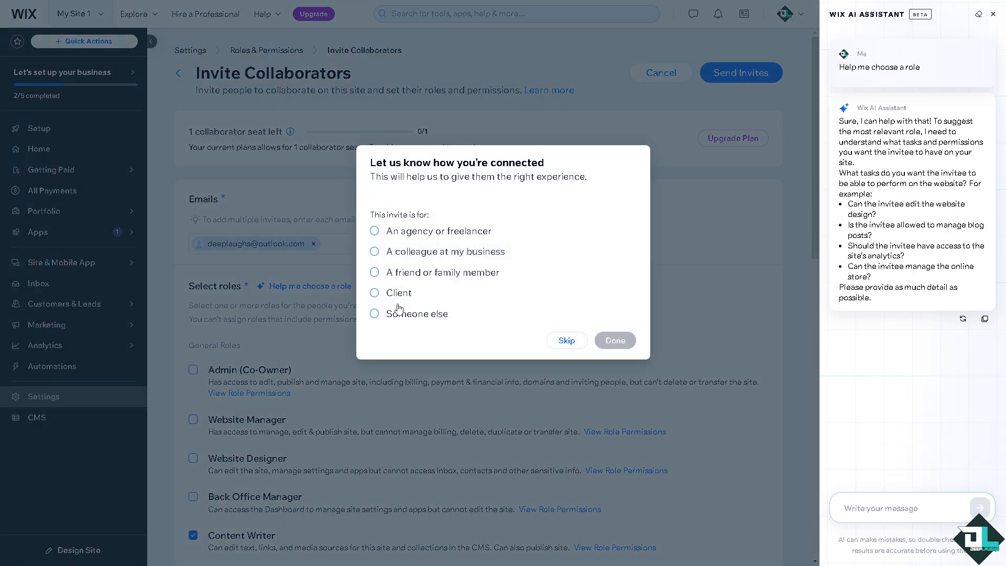
click(398, 314)
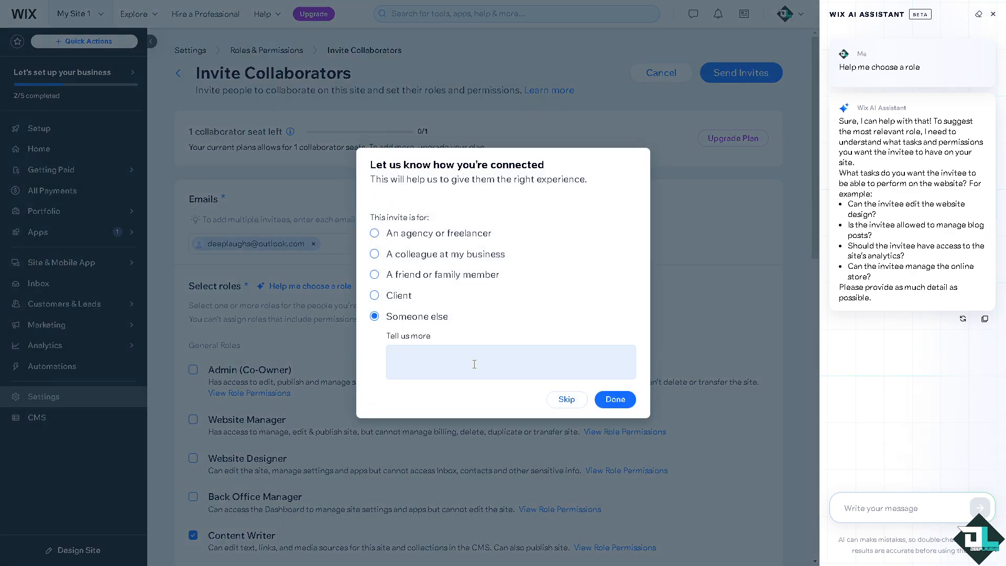
click(474, 364)
text(How to Send Invite on Wix)
click(609, 400)
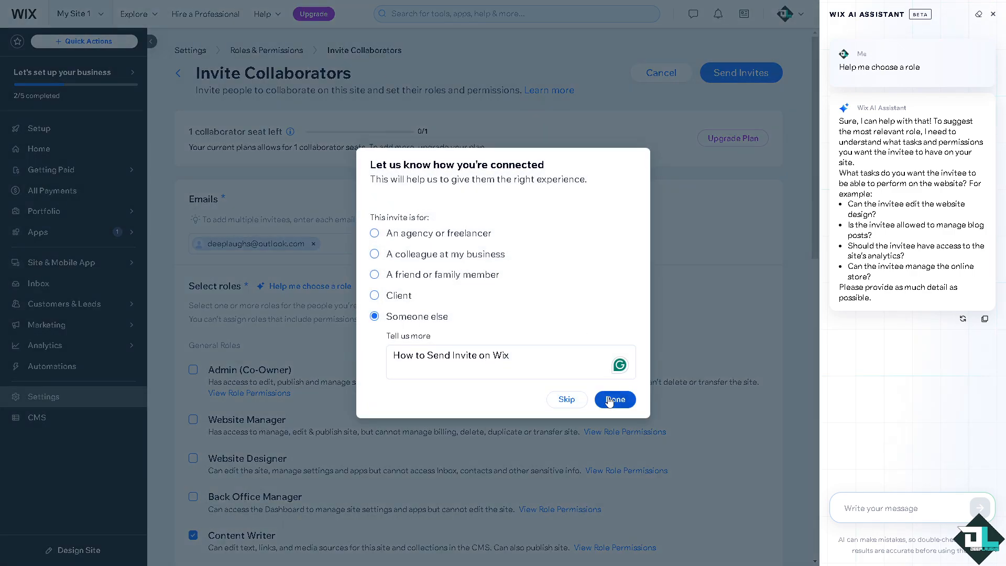